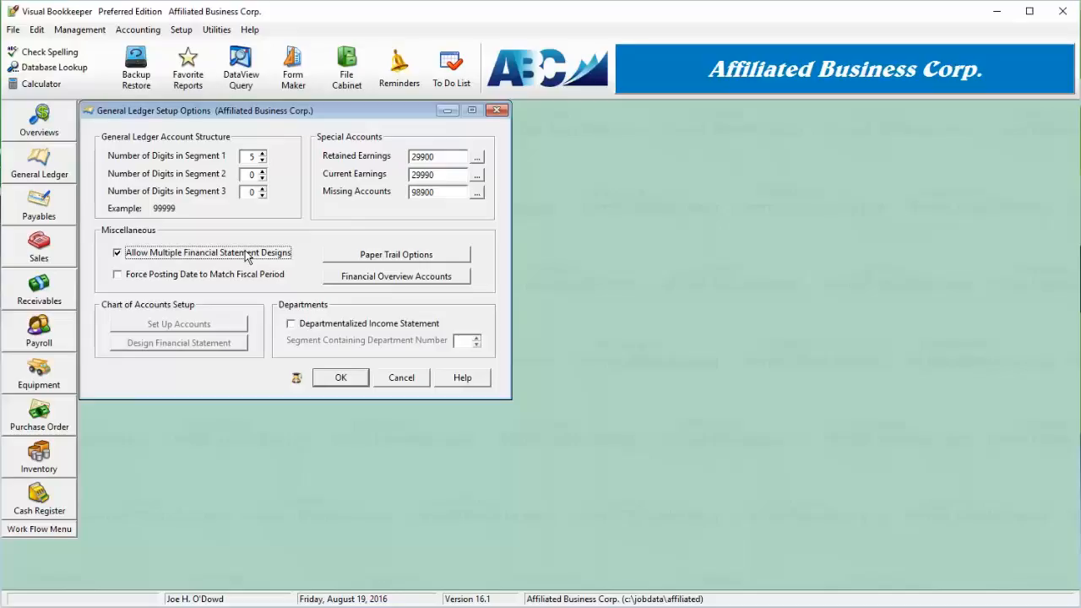
# Save the General Ledger setup options and open the list of financial statement formats
pyautogui.click(325, 378)
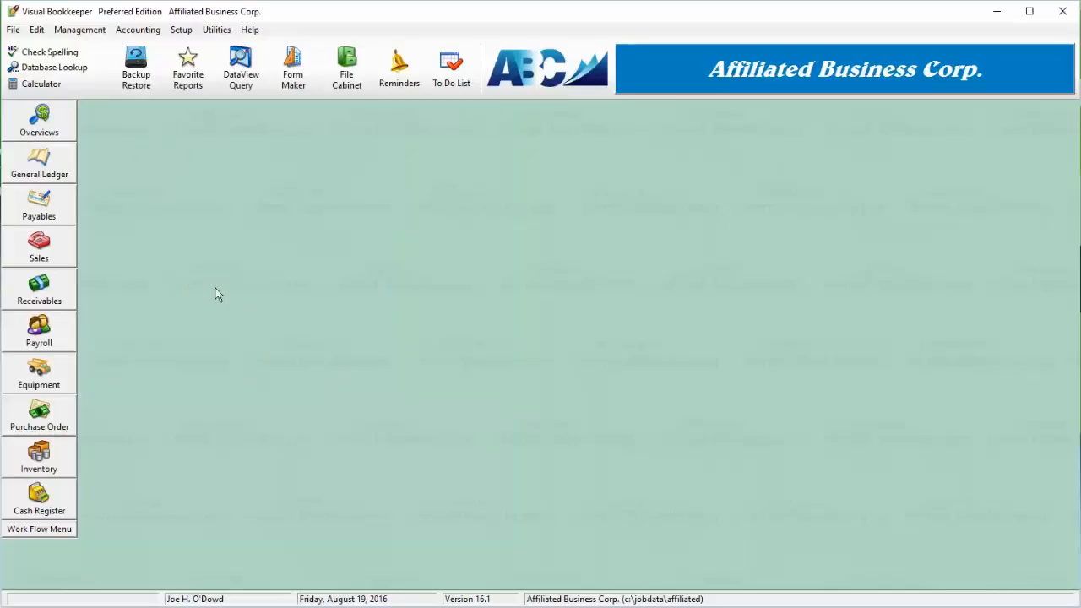
pyautogui.click(59, 168)
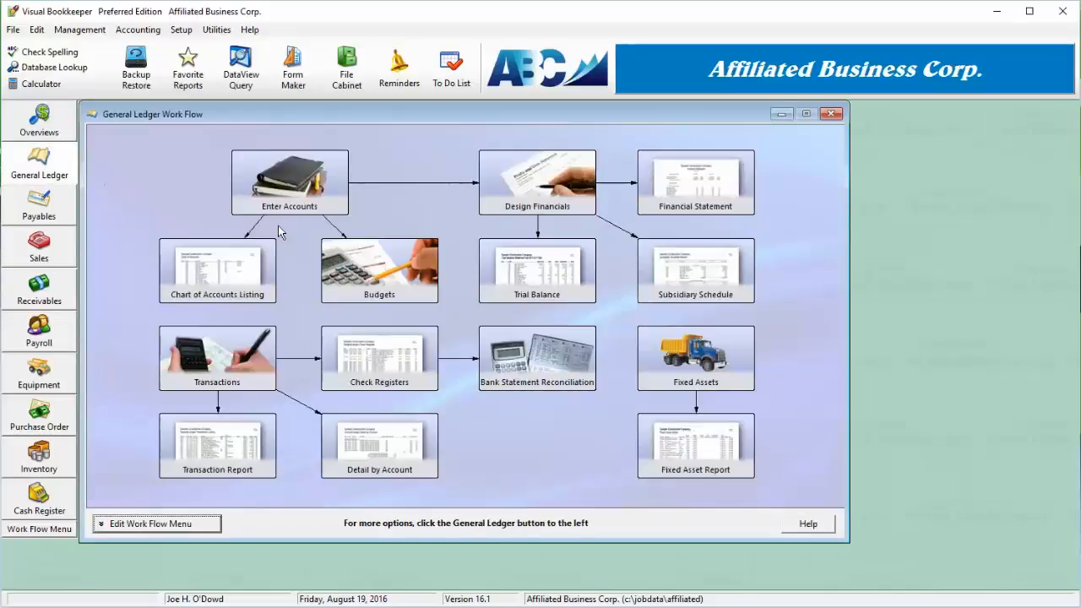
pyautogui.click(531, 189)
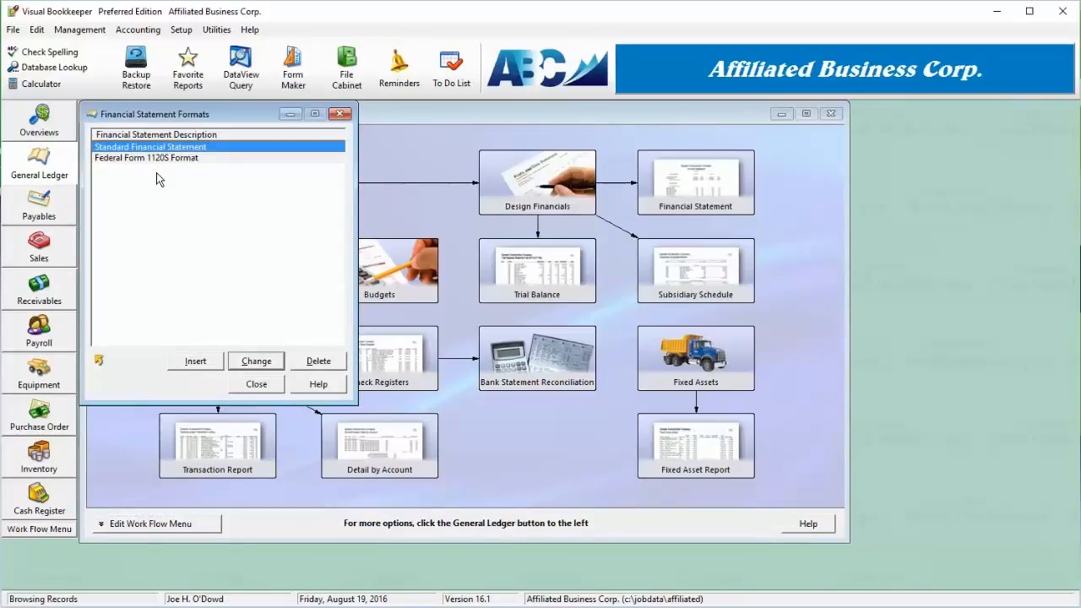
# Open the Standard Financial Statement format for editing its line items
pyautogui.click(232, 160)
pyautogui.click(249, 146)
pyautogui.click(257, 362)
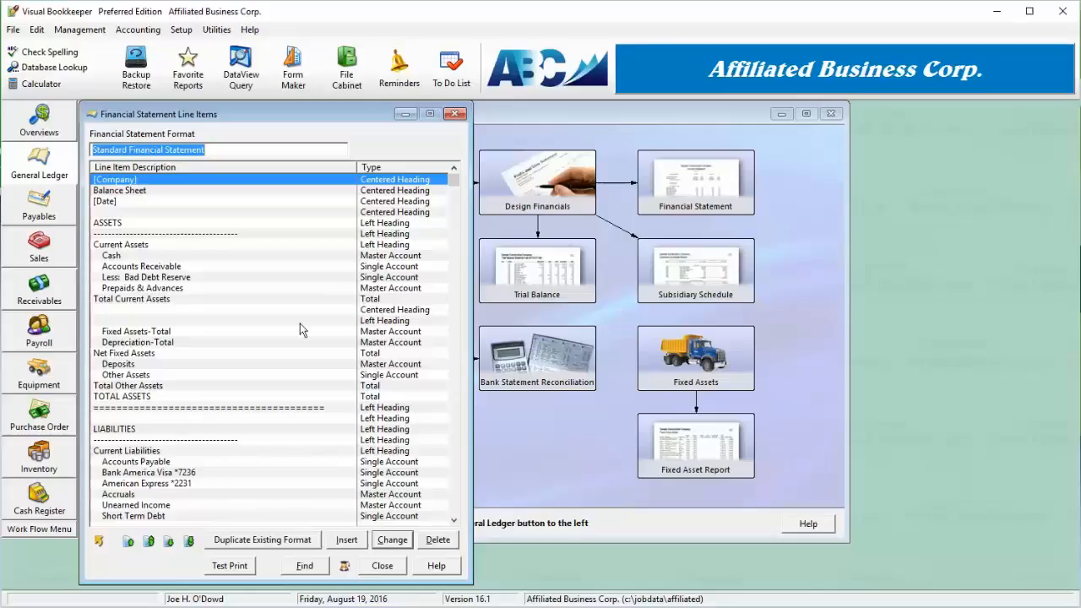
# Insert a new line item at the Cash line and look through the Single Account, Master Account and Total types
pyautogui.click(165, 258)
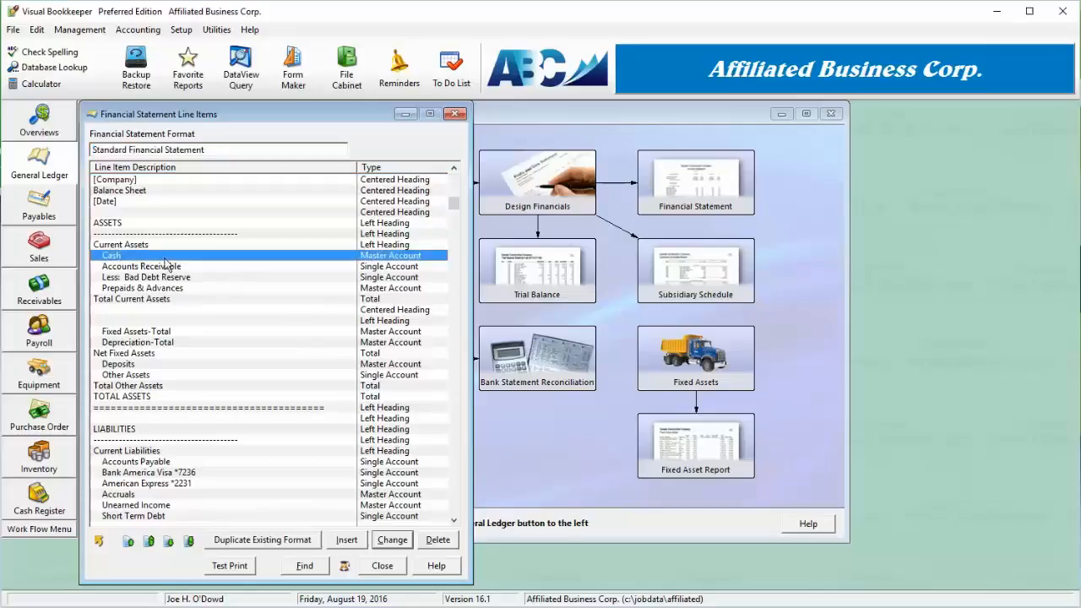
pyautogui.click(352, 542)
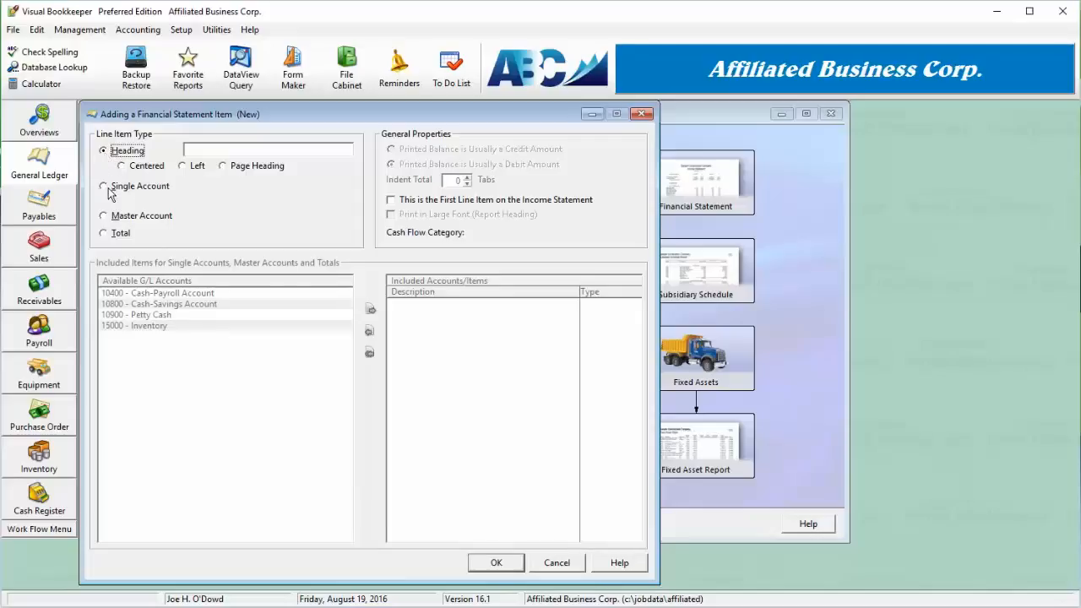
pyautogui.click(105, 187)
pyautogui.click(105, 216)
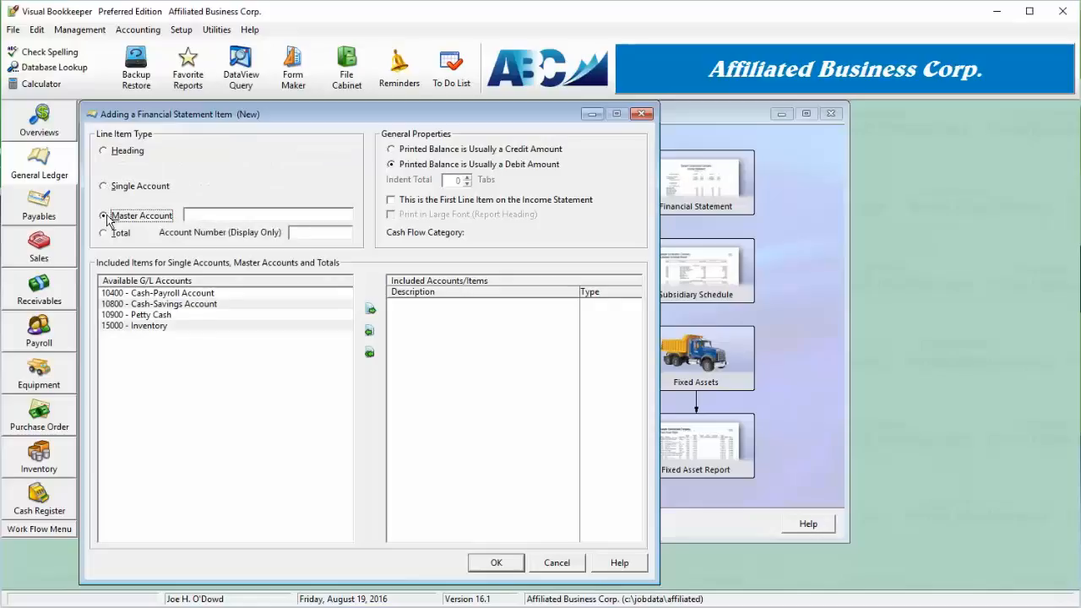
pyautogui.click(104, 234)
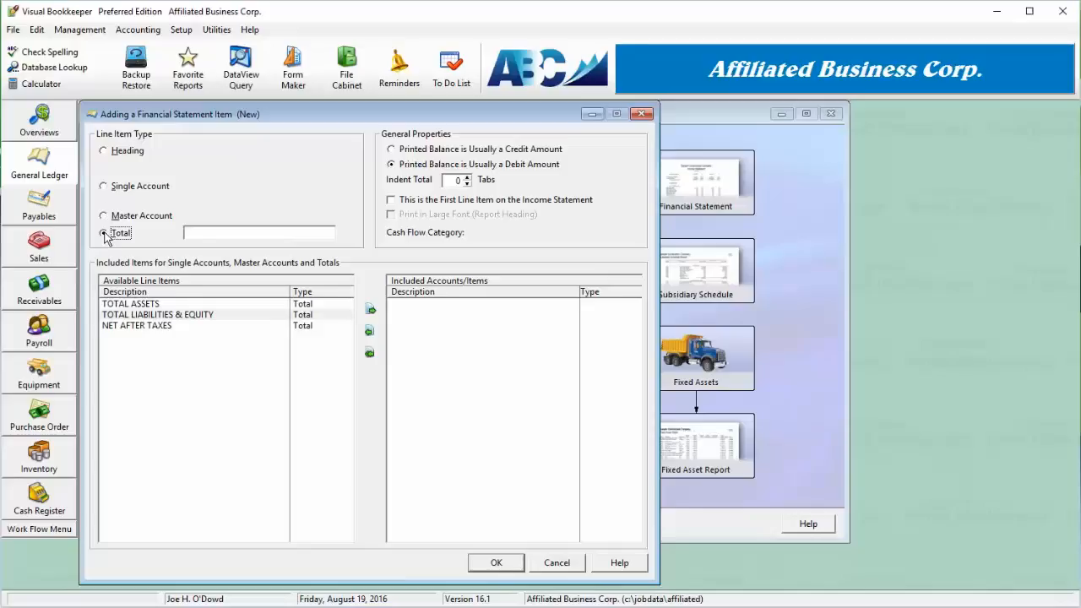
# Make the new item a heading reading "This is a Heading" and try the Centered, Left and Page Heading styles
pyautogui.click(104, 152)
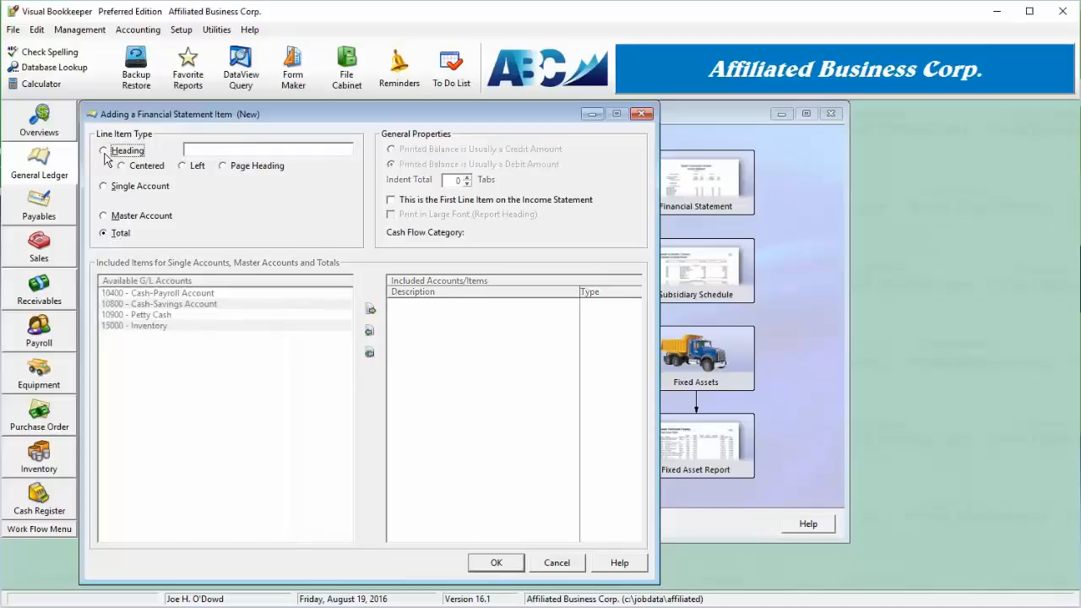
pyautogui.click(207, 151)
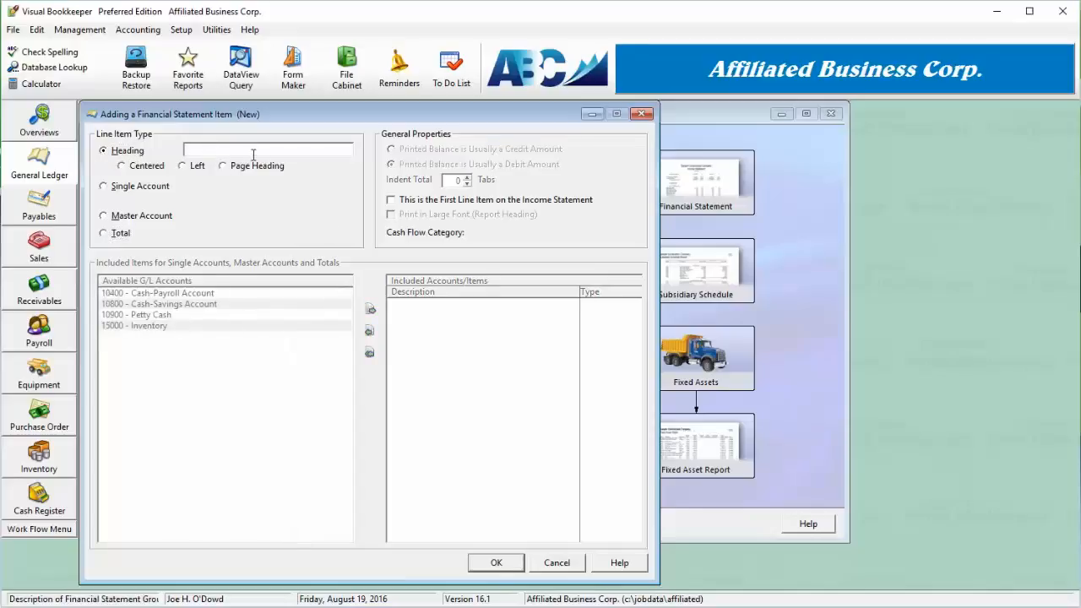
pyautogui.write('This is a Heading')
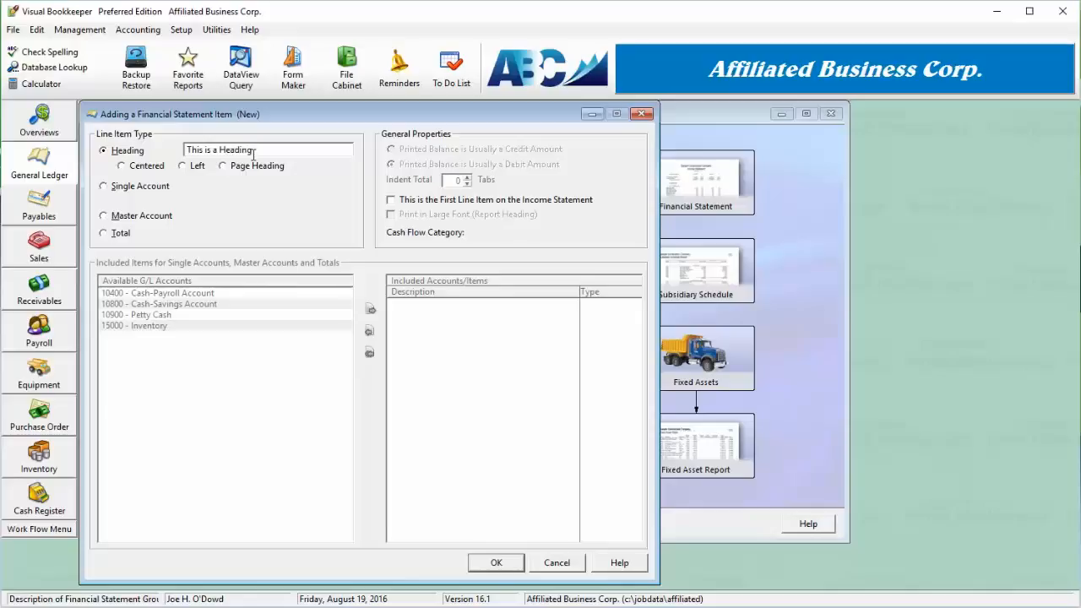
pyautogui.click(150, 166)
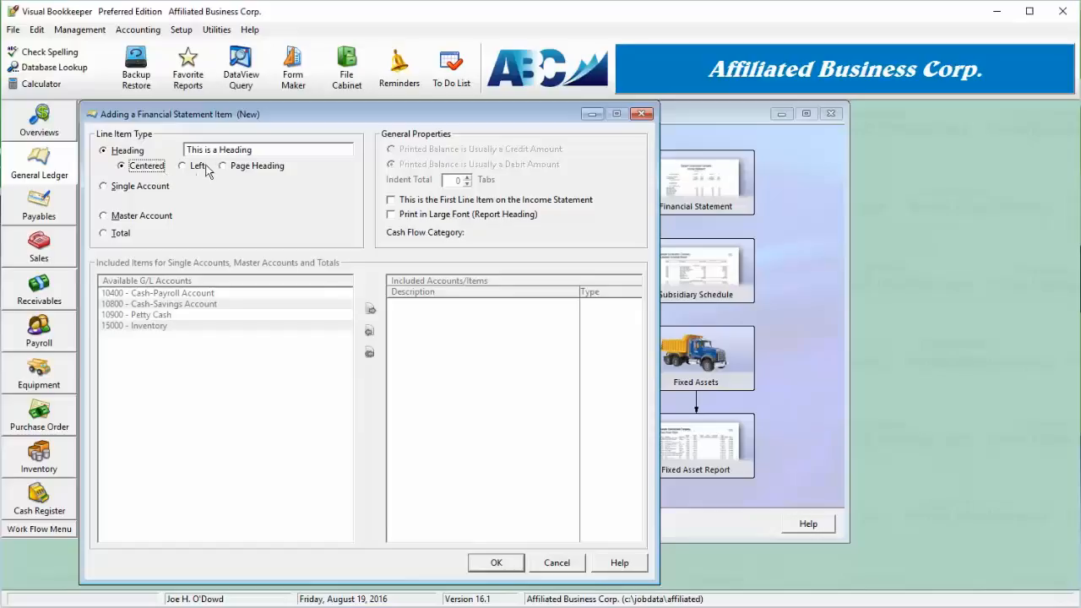
pyautogui.click(199, 168)
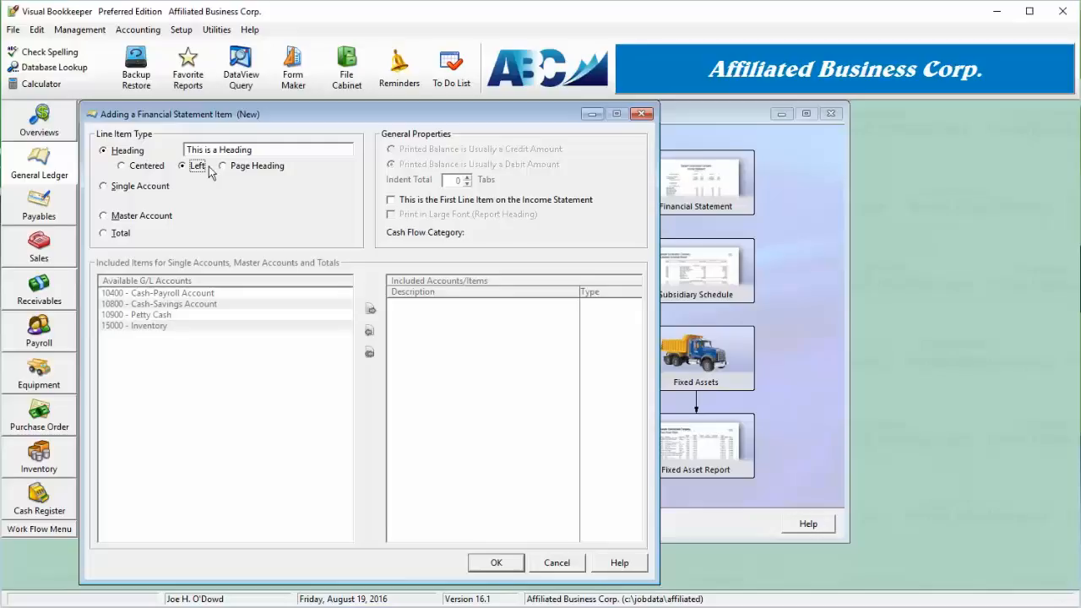
pyautogui.click(243, 169)
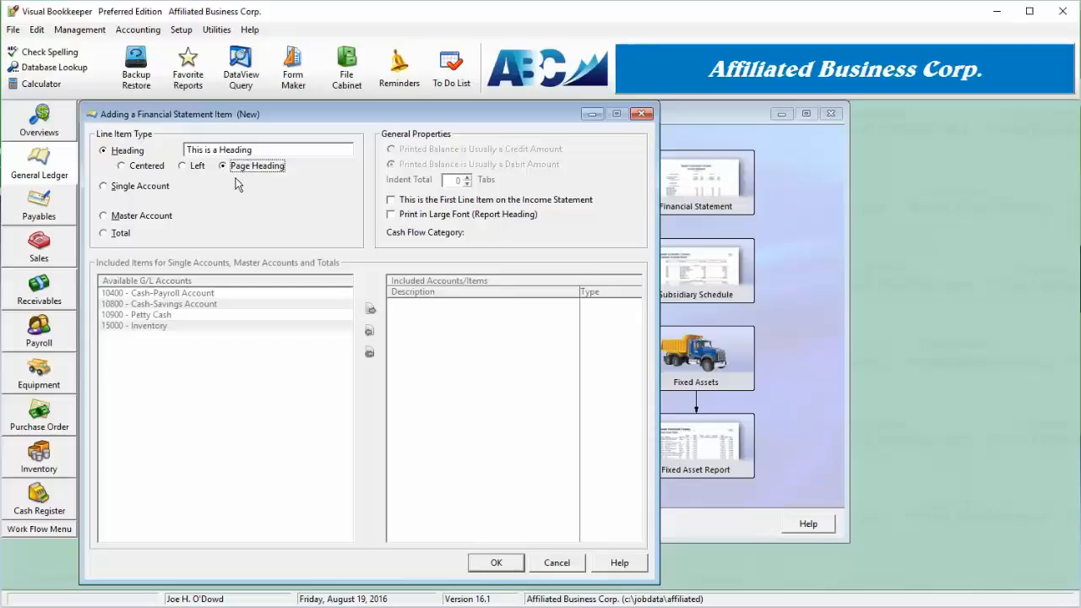
pyautogui.moveTo(277, 149); pyautogui.dragTo(157, 147)
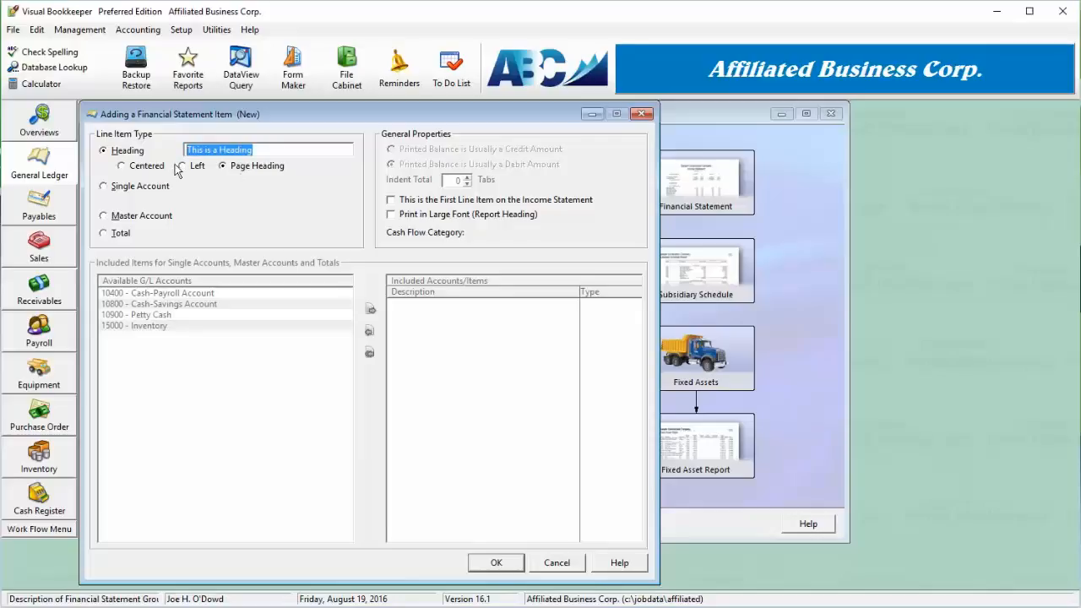
# Change the item type to Single Account and include the G/L account 15000 - Inventory
pyautogui.click(131, 187)
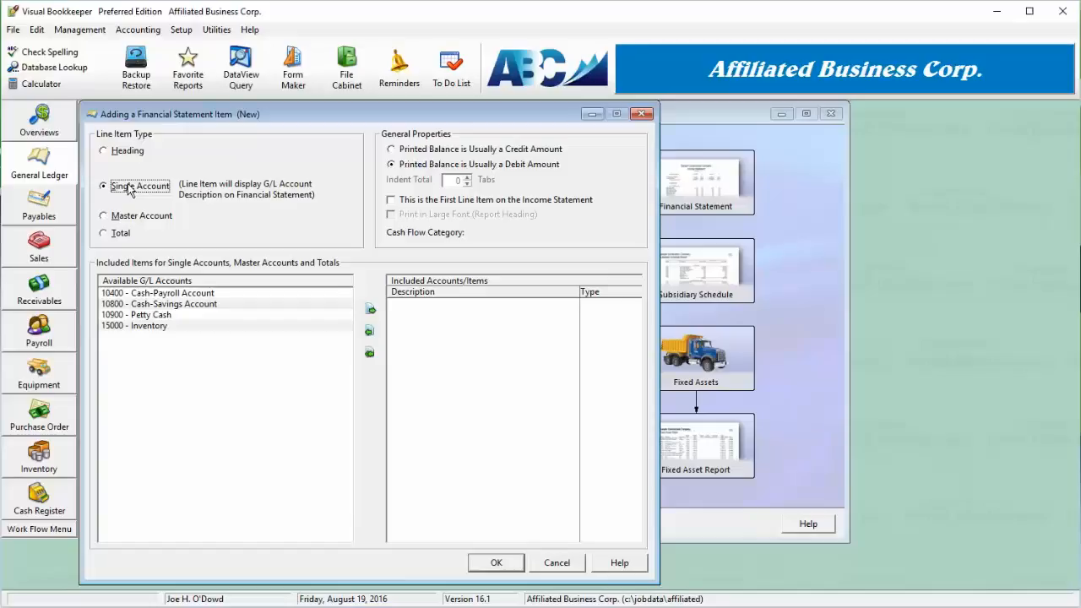
pyautogui.click(190, 296)
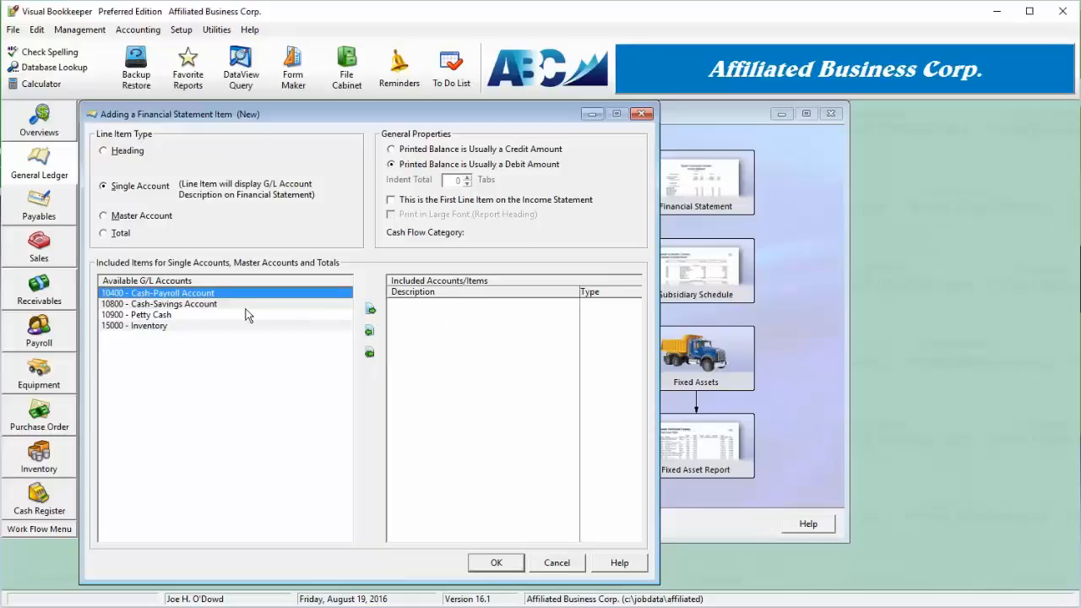
pyautogui.click(168, 326)
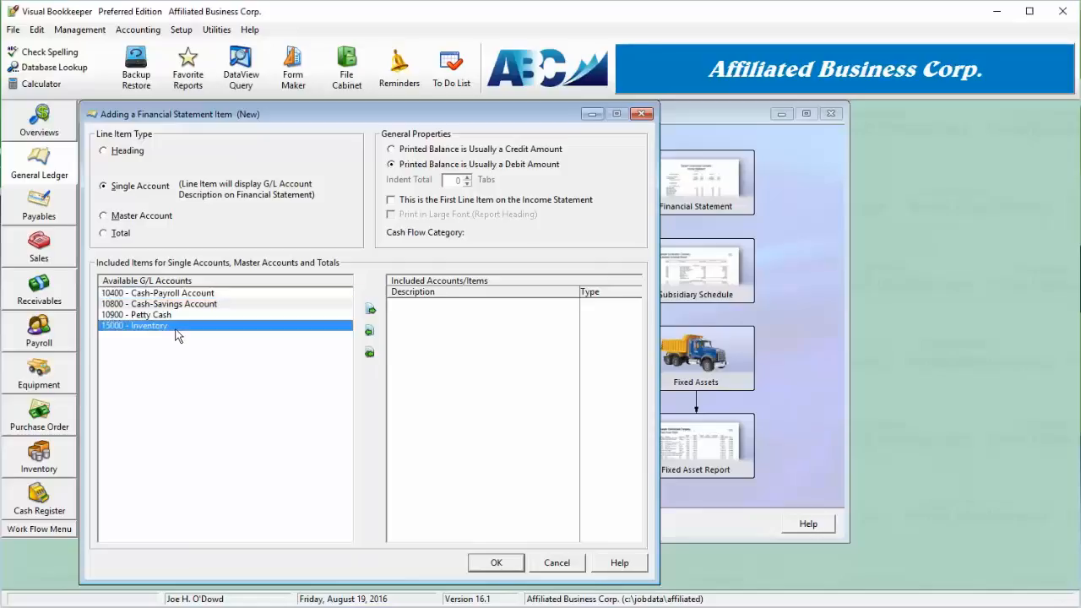
pyautogui.click(370, 310)
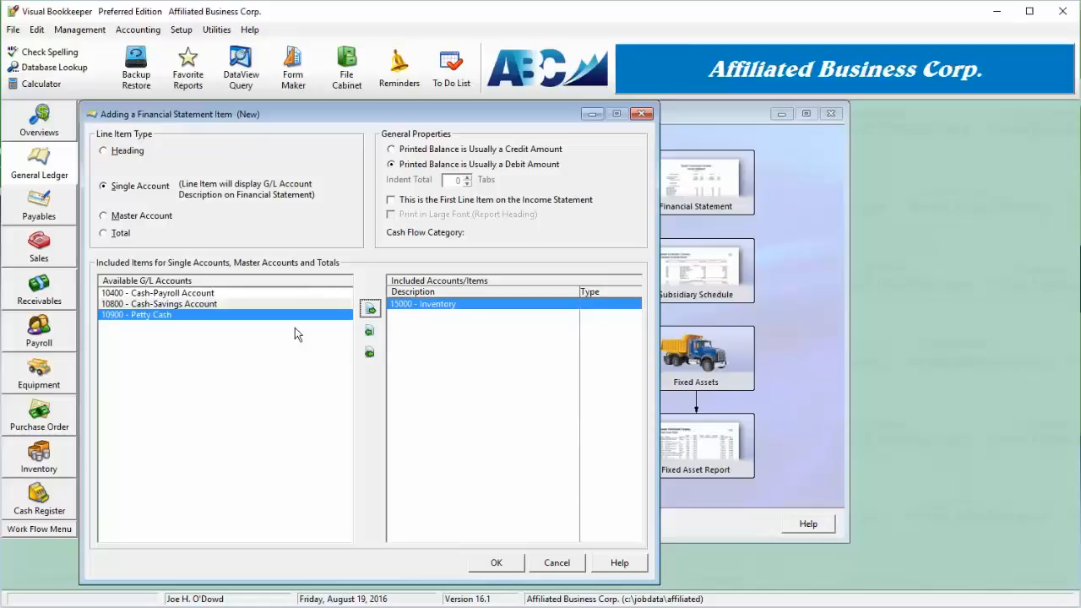
# Change the item to a Master Account, remove the included Inventory account and set the description to Cash
pyautogui.click(151, 218)
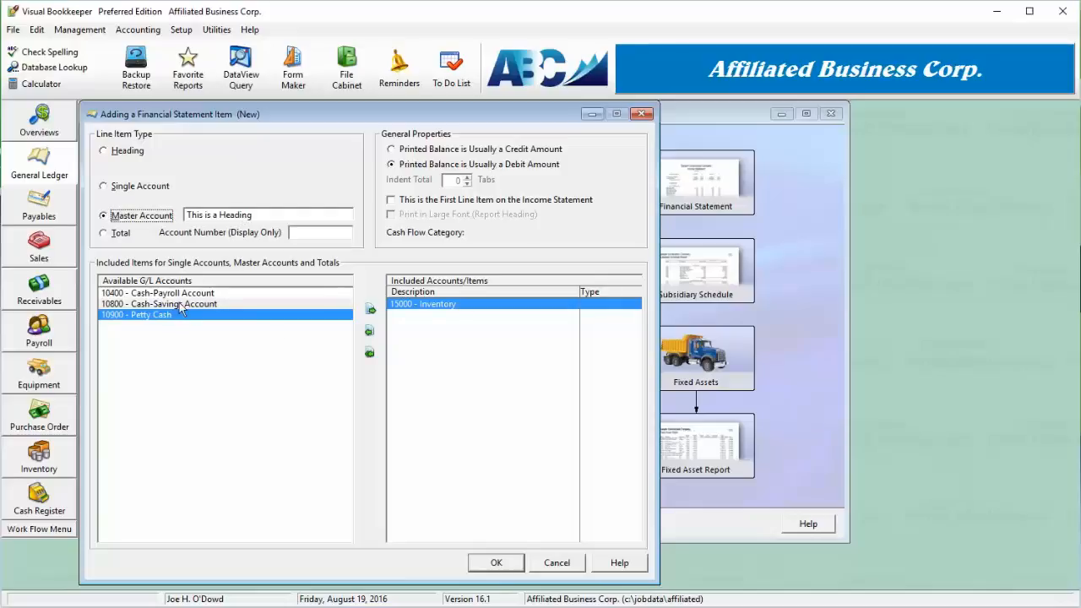
pyautogui.click(369, 331)
pyautogui.moveTo(256, 215); pyautogui.dragTo(188, 215)
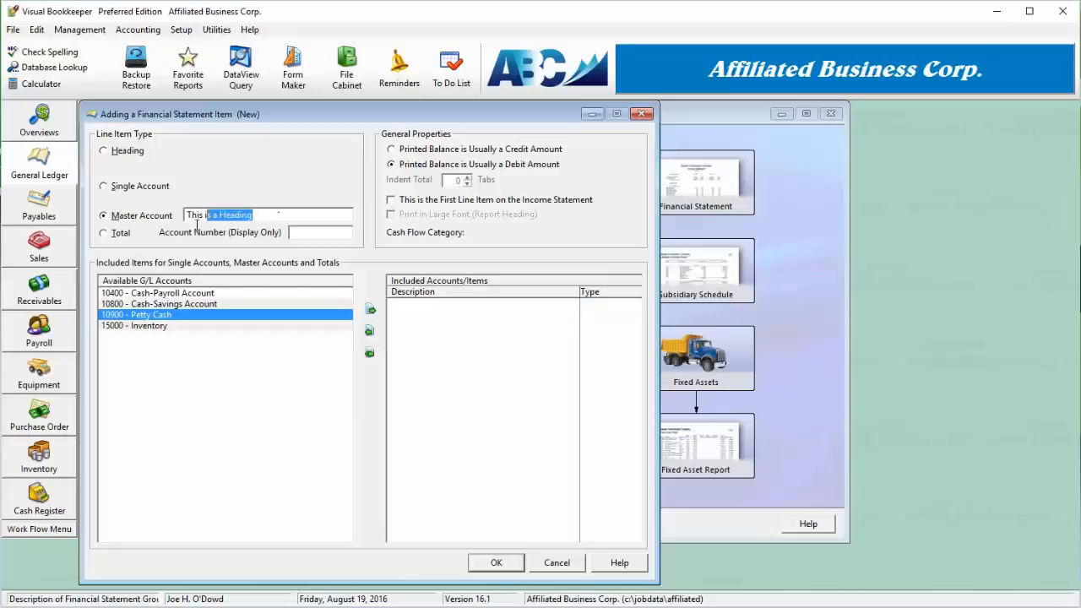
pyautogui.write('Cash')
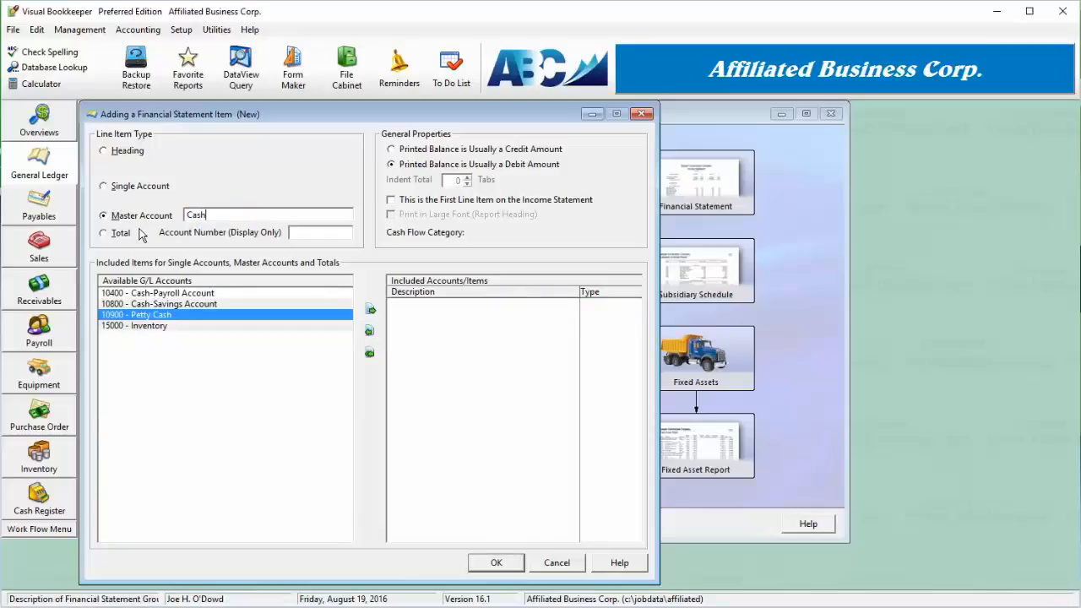
# Include 10400 - Cash-Payroll Account, 10800 - Cash-Savings Account and 10900 - Petty Cash in the Cash master account
pyautogui.click(214, 293)
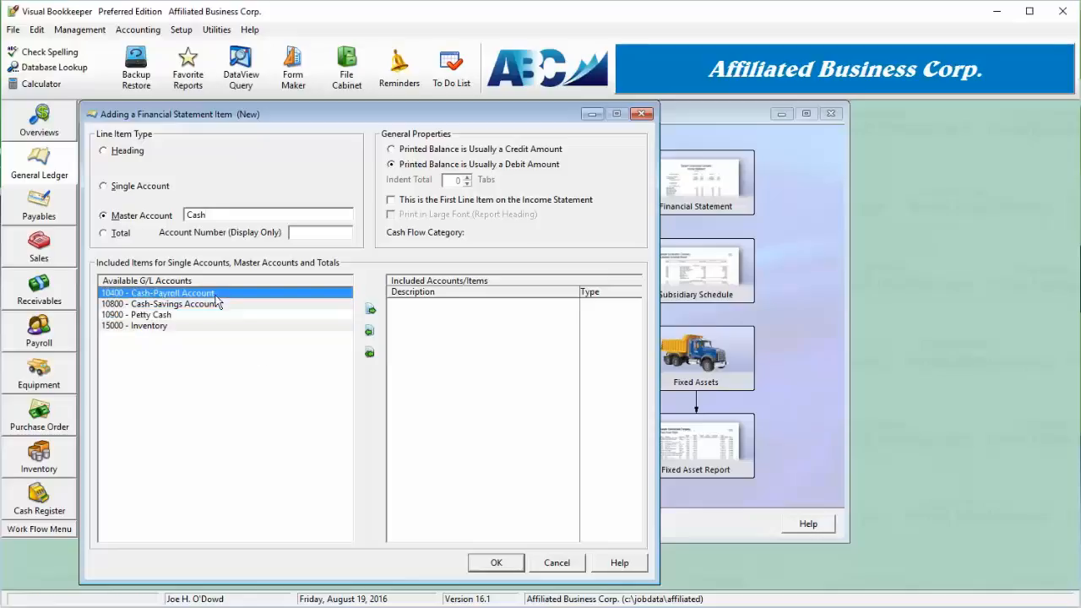
pyautogui.click(370, 309)
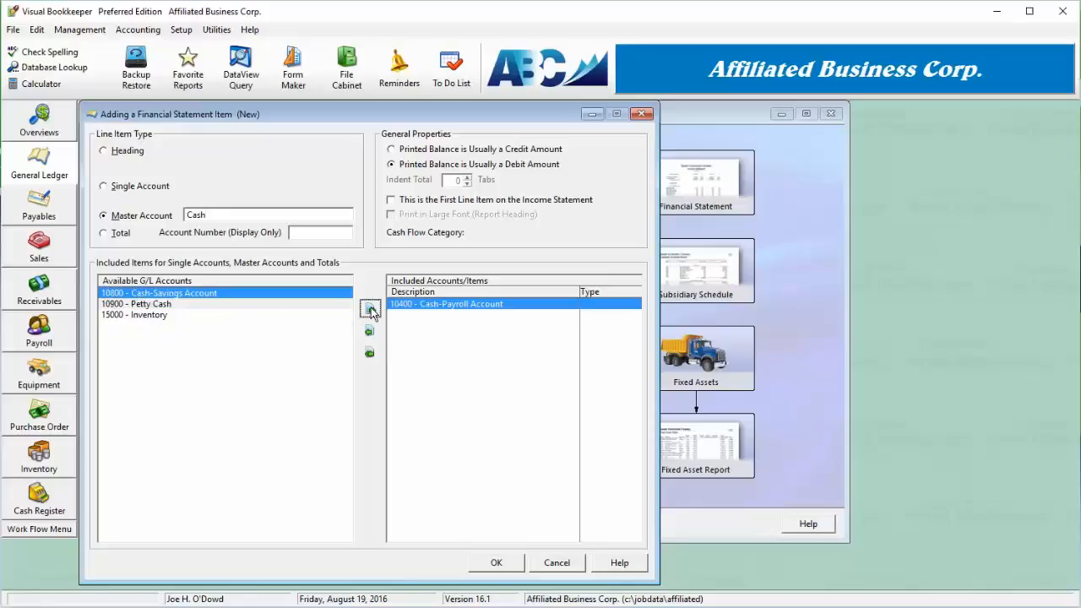
pyautogui.click(369, 309)
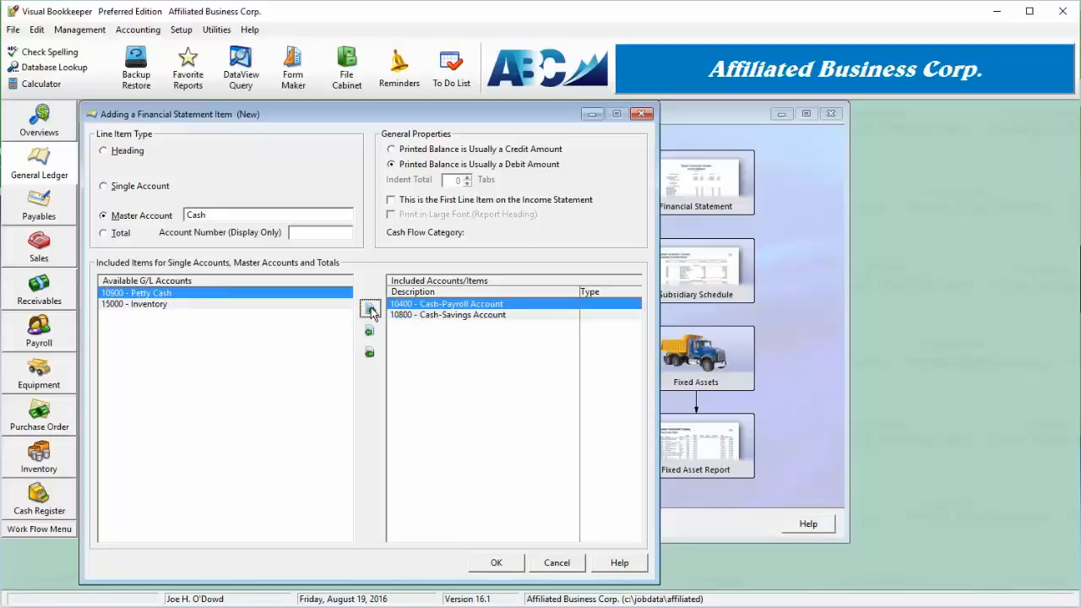
pyautogui.click(369, 309)
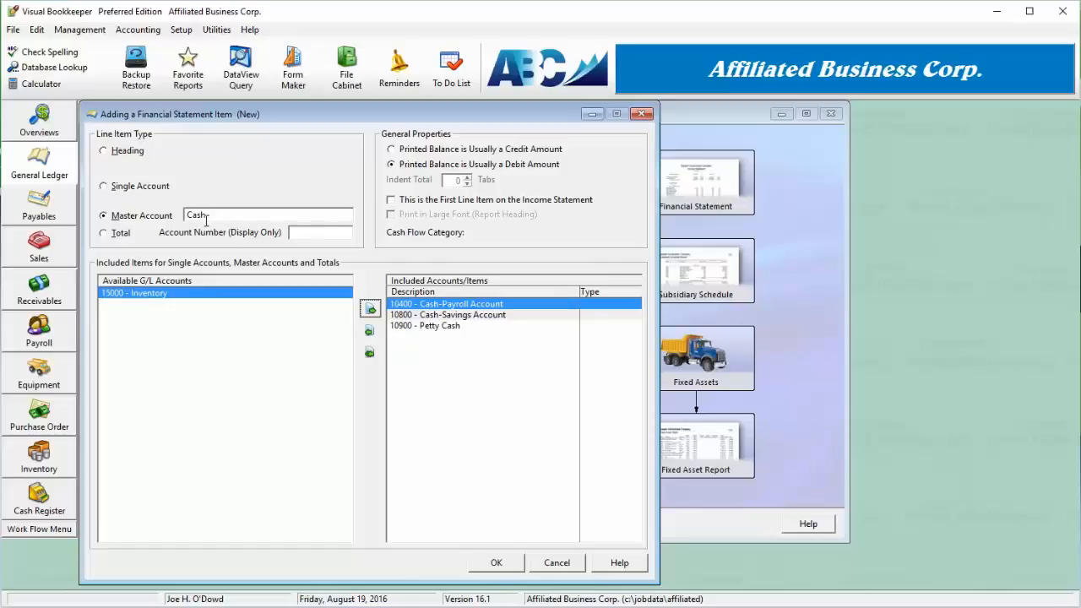
pyautogui.click(213, 216)
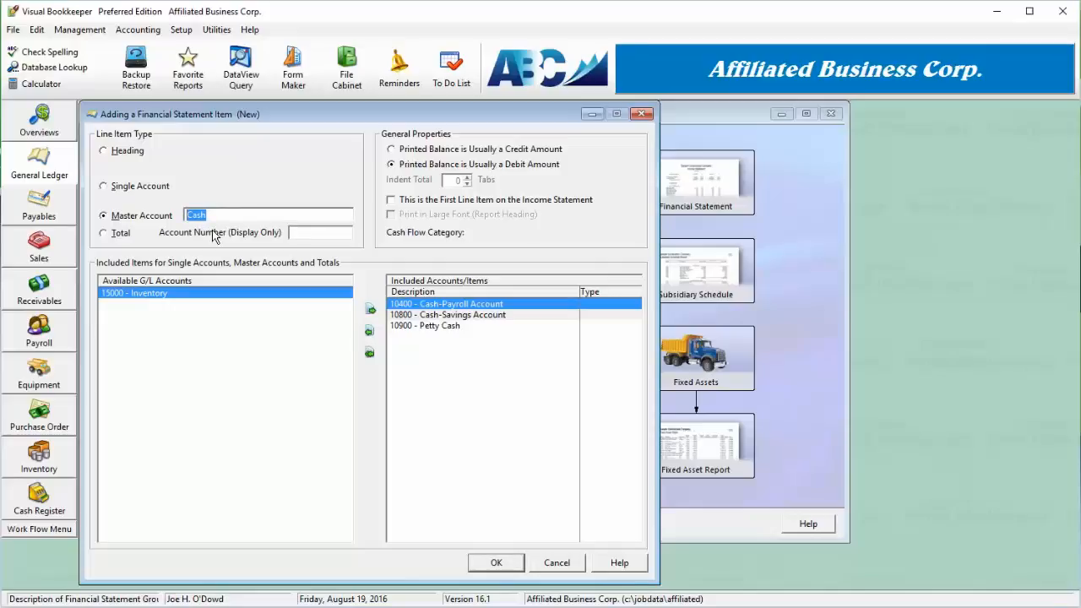
# Remove all included G/L accounts from the Cash master account
pyautogui.click(133, 234)
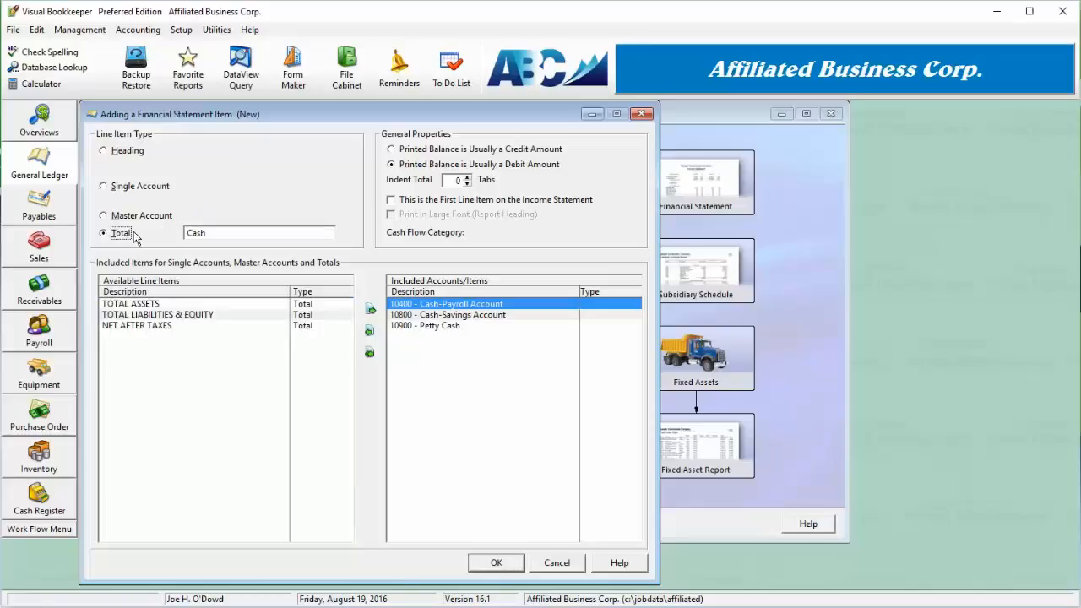
pyautogui.click(143, 217)
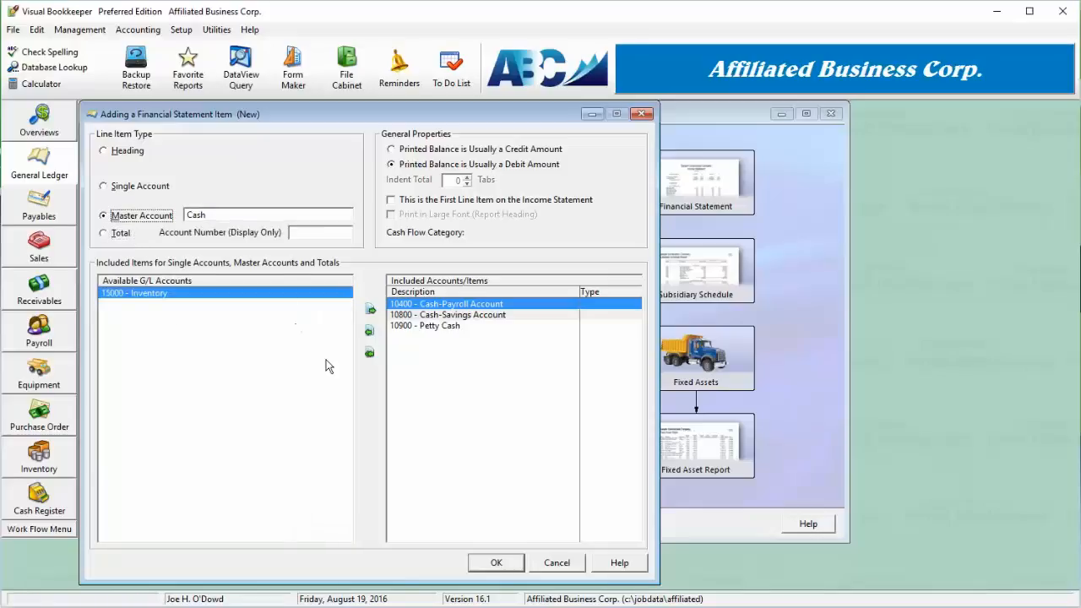
pyautogui.click(369, 352)
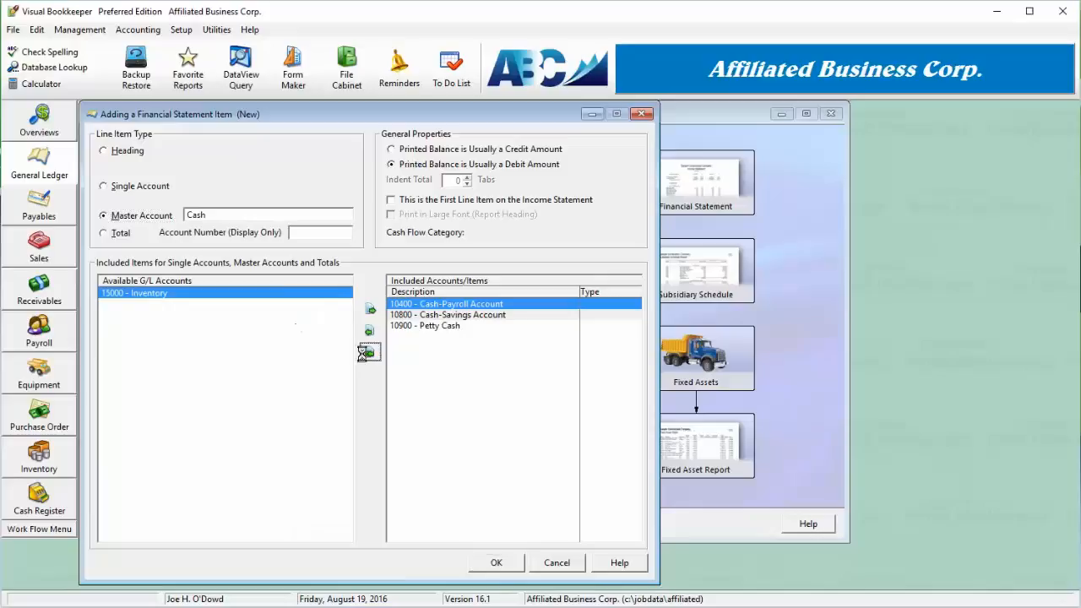
# Examine the line items available for the Total type, and return the item to Single Account
pyautogui.click(117, 237)
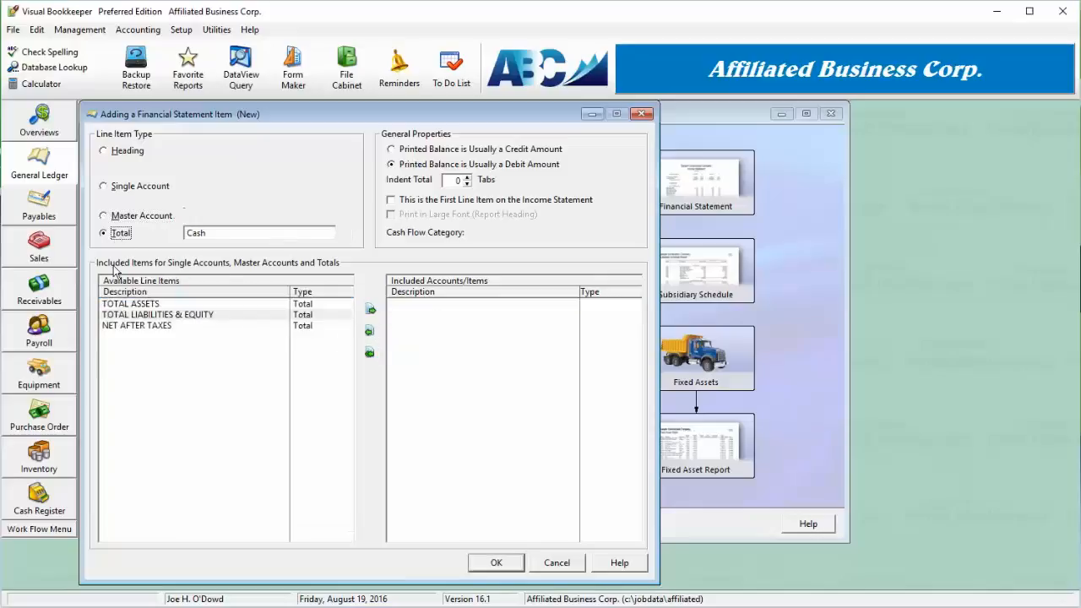
pyautogui.click(156, 305)
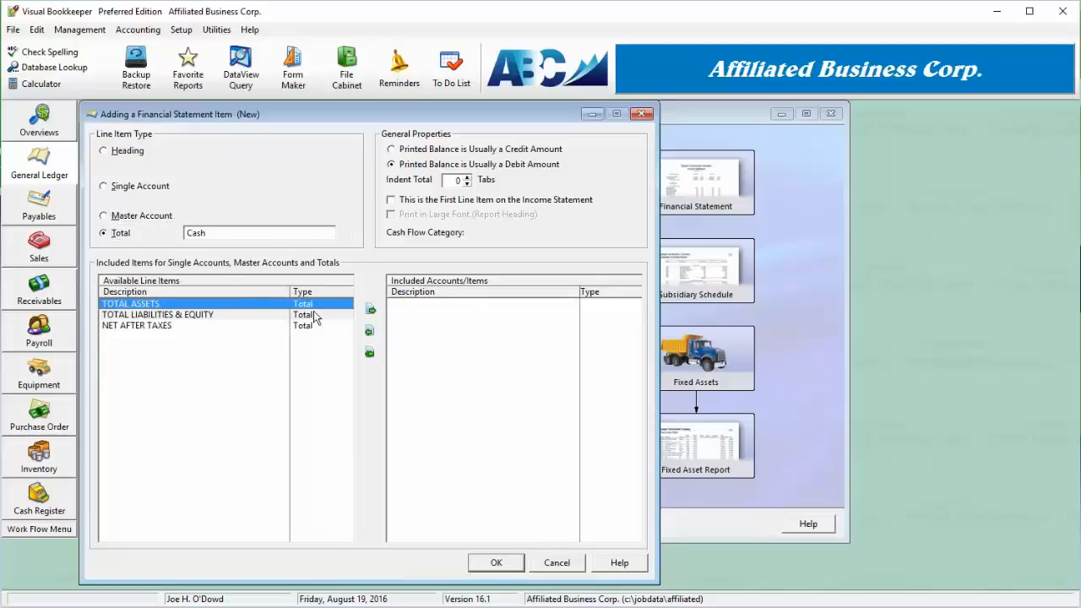
pyautogui.click(219, 313)
pyautogui.click(212, 326)
pyautogui.click(205, 314)
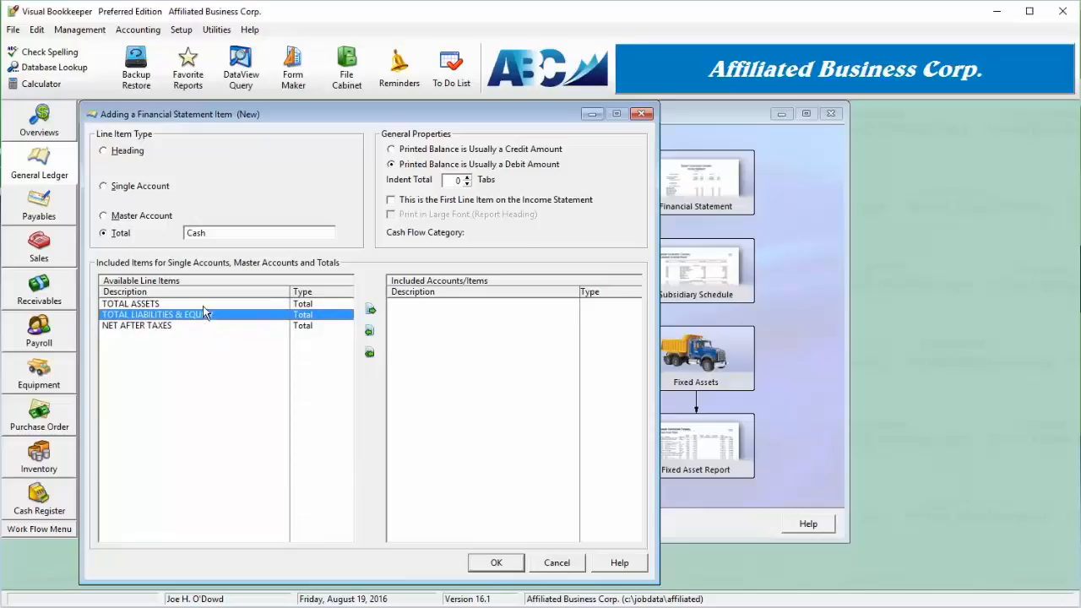
pyautogui.click(202, 306)
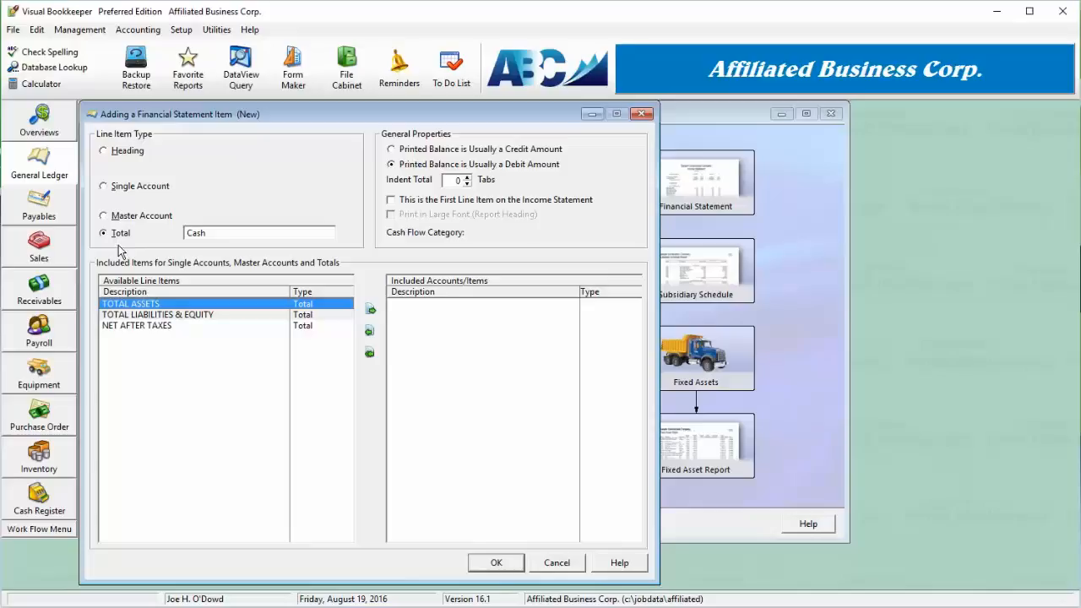
pyautogui.click(123, 189)
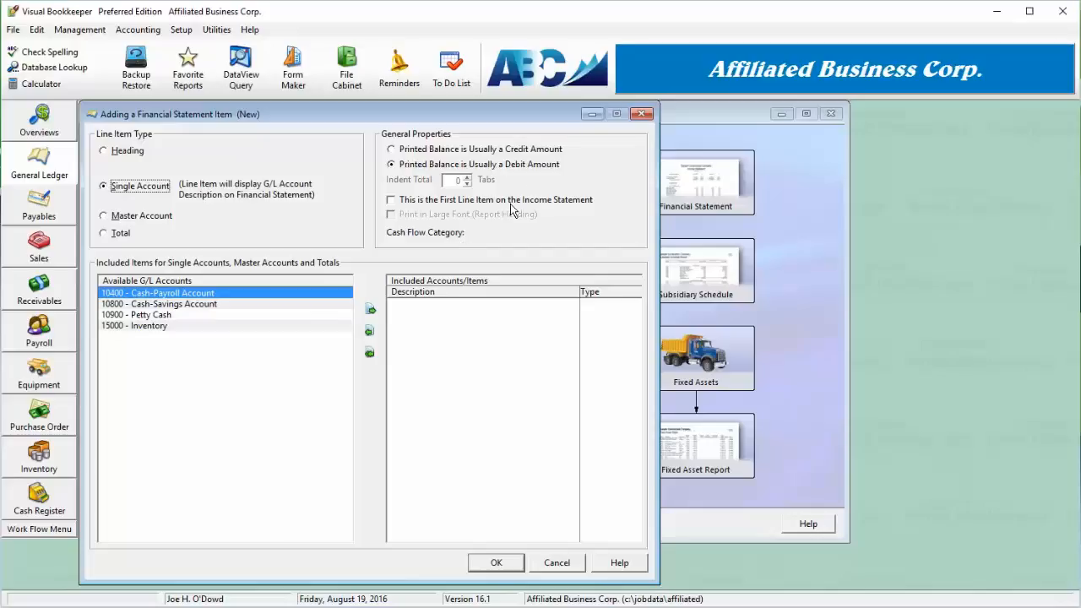
# Try the credit and debit options for the Single Account's printed balance and leave it as usually a Credit Amount
pyautogui.click(422, 151)
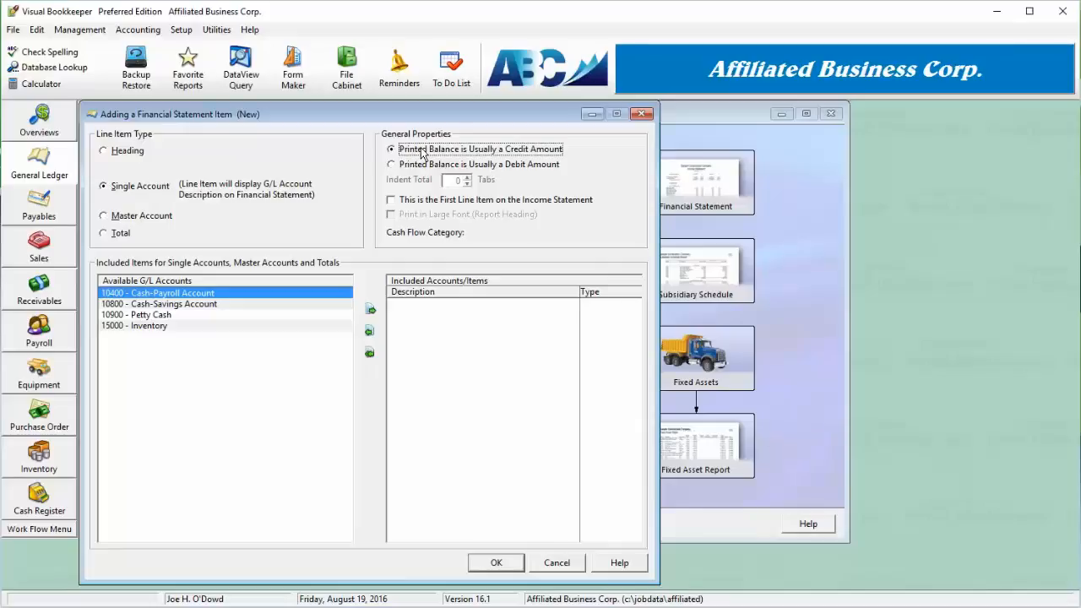
pyautogui.click(428, 166)
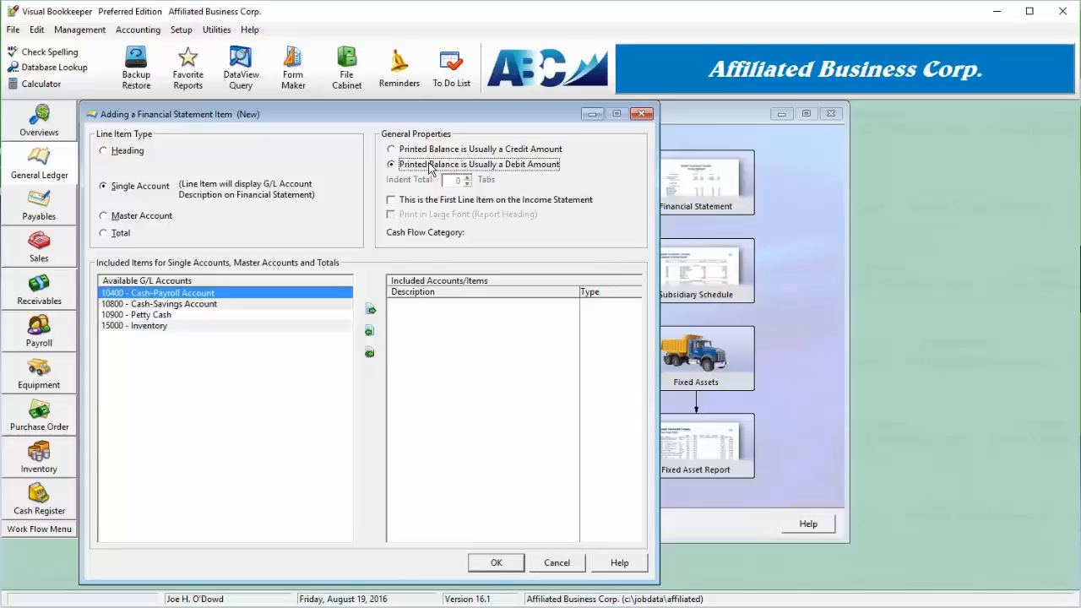
pyautogui.click(422, 151)
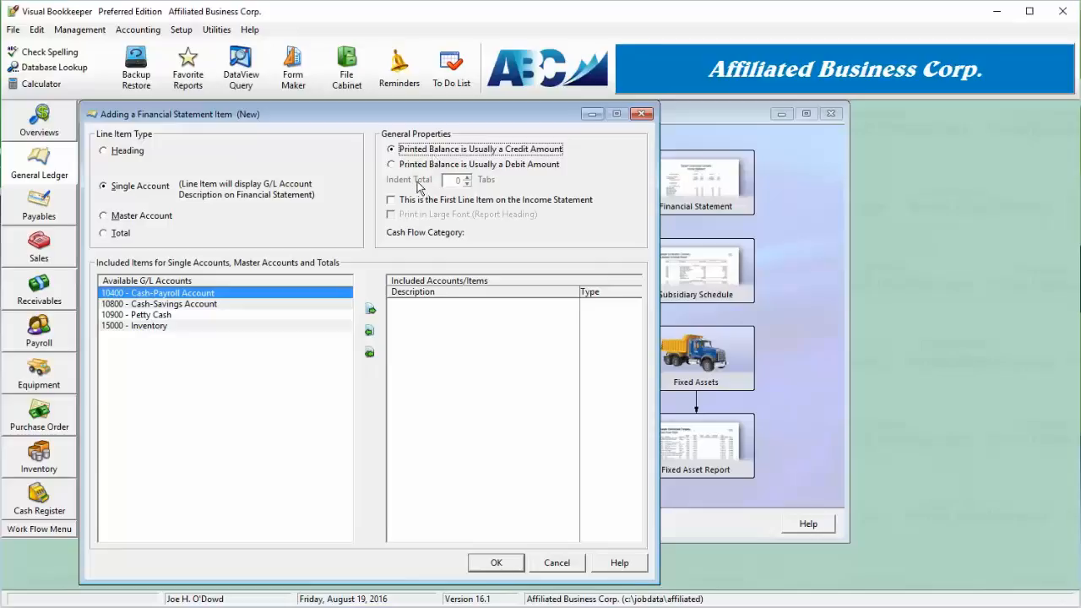
# Change the line item to a Heading, try the Left alignment and set it to Centered
pyautogui.click(142, 153)
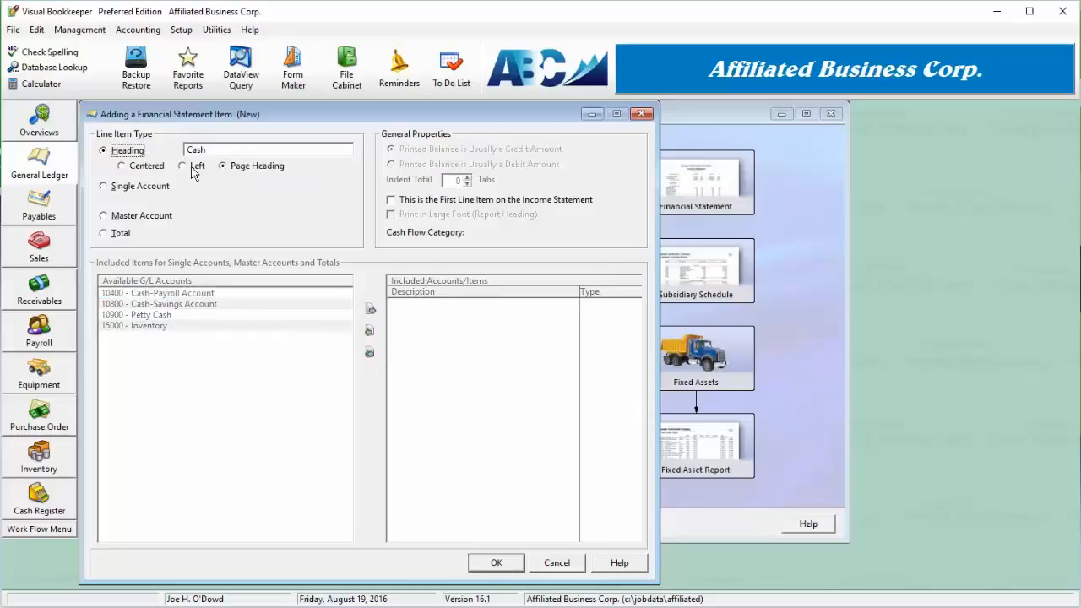
pyautogui.click(188, 167)
pyautogui.click(150, 166)
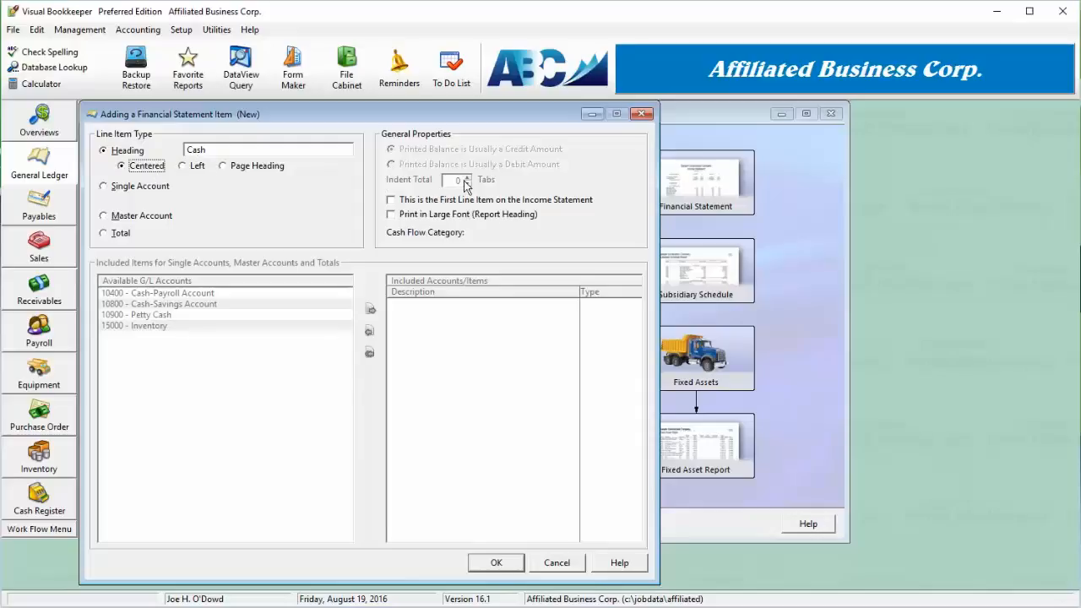
# Change the line item to a Total, try increasing its Indent Total tabs and reset them to 0
pyautogui.click(120, 236)
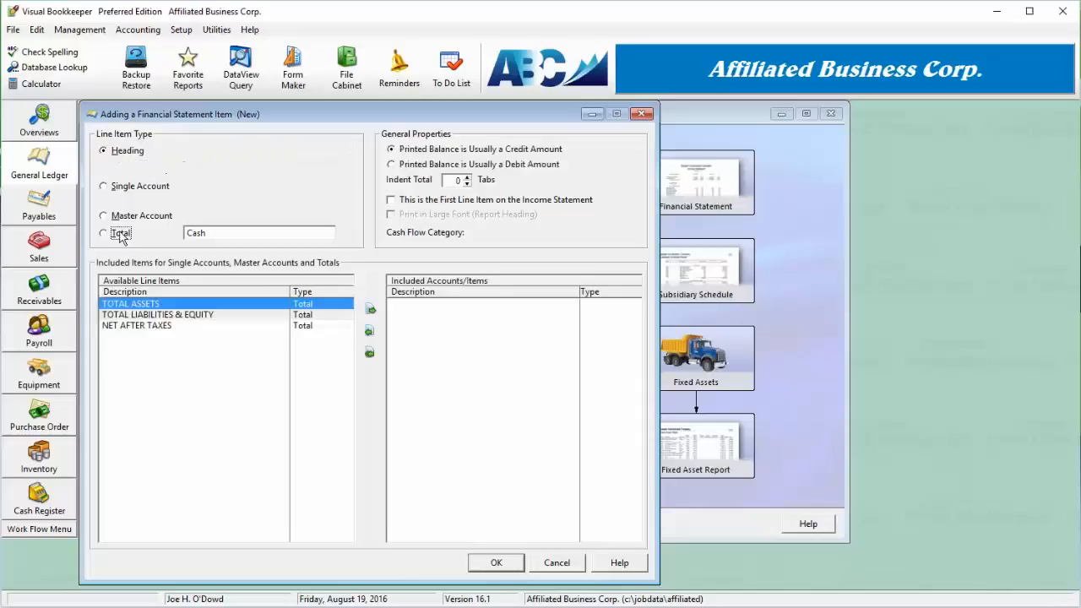
pyautogui.click(466, 177)
pyautogui.click(466, 177)
pyautogui.click(466, 184)
pyautogui.click(466, 184)
pyautogui.click(466, 184)
pyautogui.click(466, 184)
# Return the line item to a Heading, enable Print in Large Font (Report Heading) and set its description to Balance Sheet
pyautogui.click(124, 155)
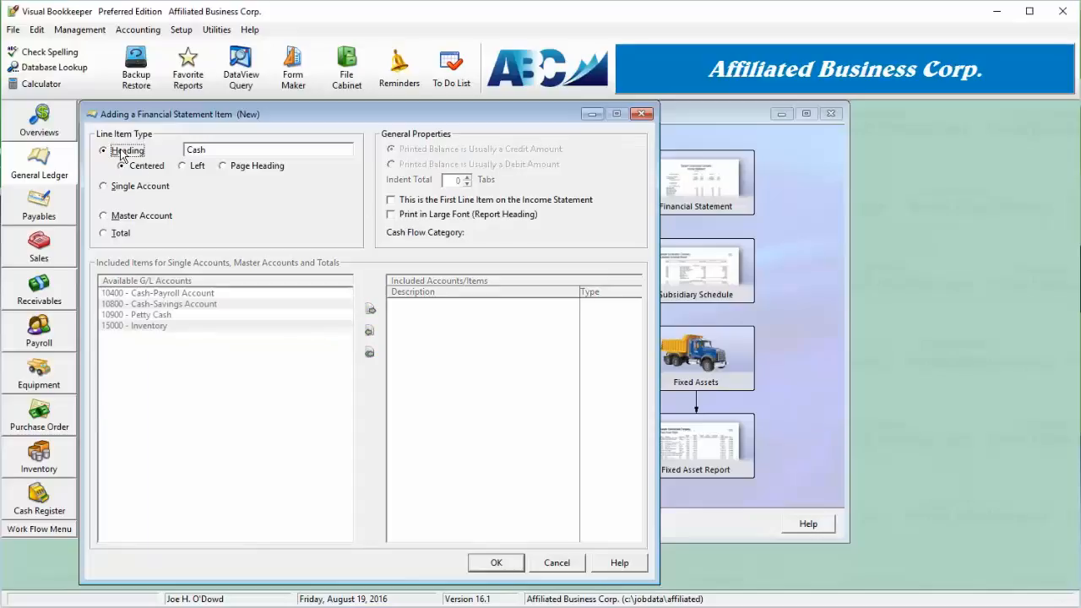
pyautogui.click(437, 202)
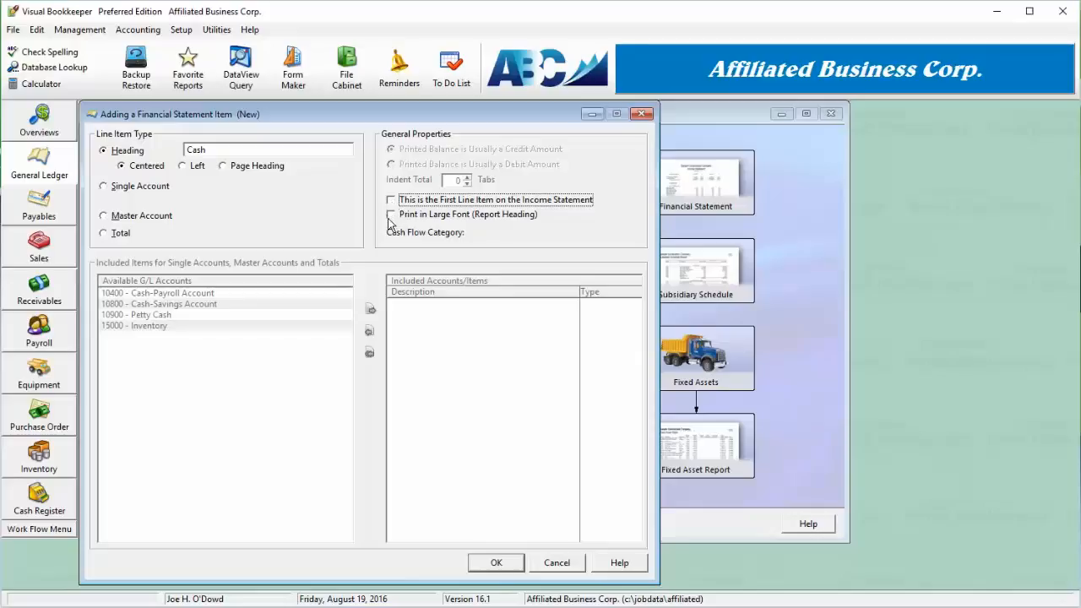
pyautogui.click(391, 217)
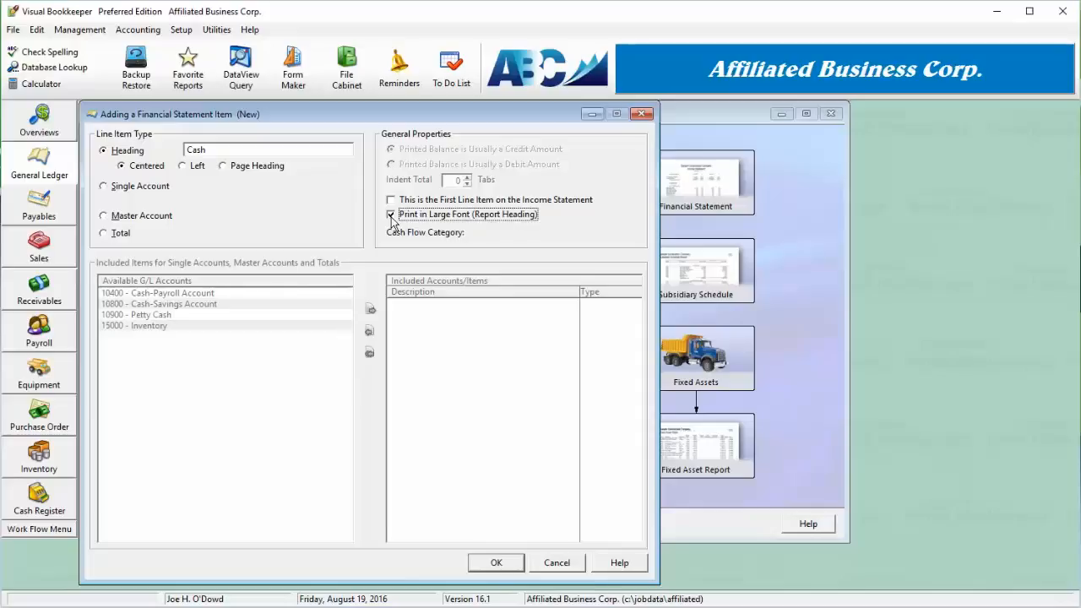
pyautogui.click(218, 148)
pyautogui.write('B')
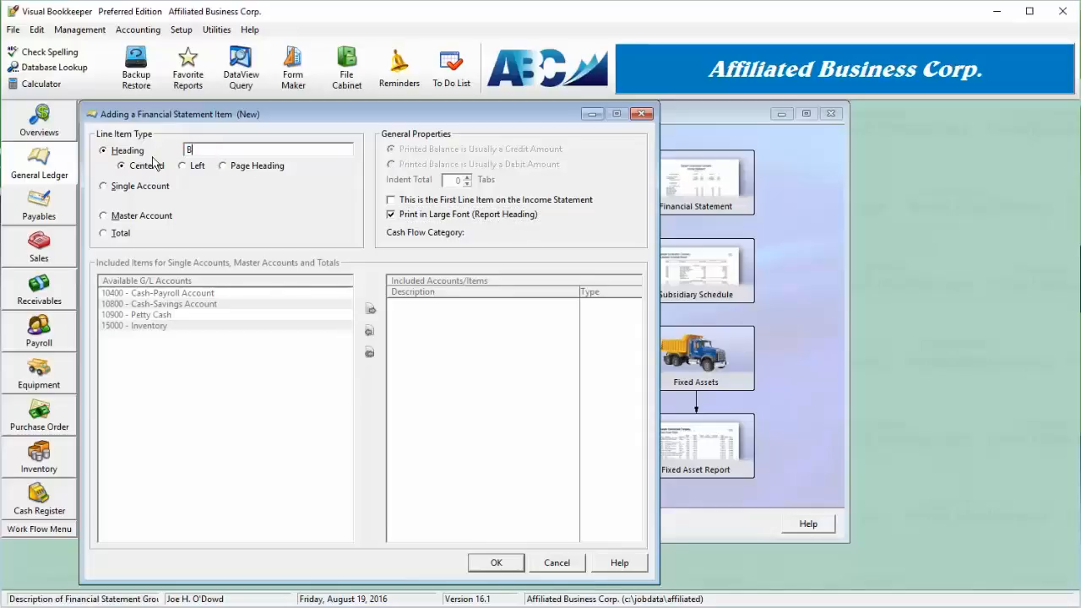
pyautogui.write('alance Sheet')
pyautogui.click(432, 216)
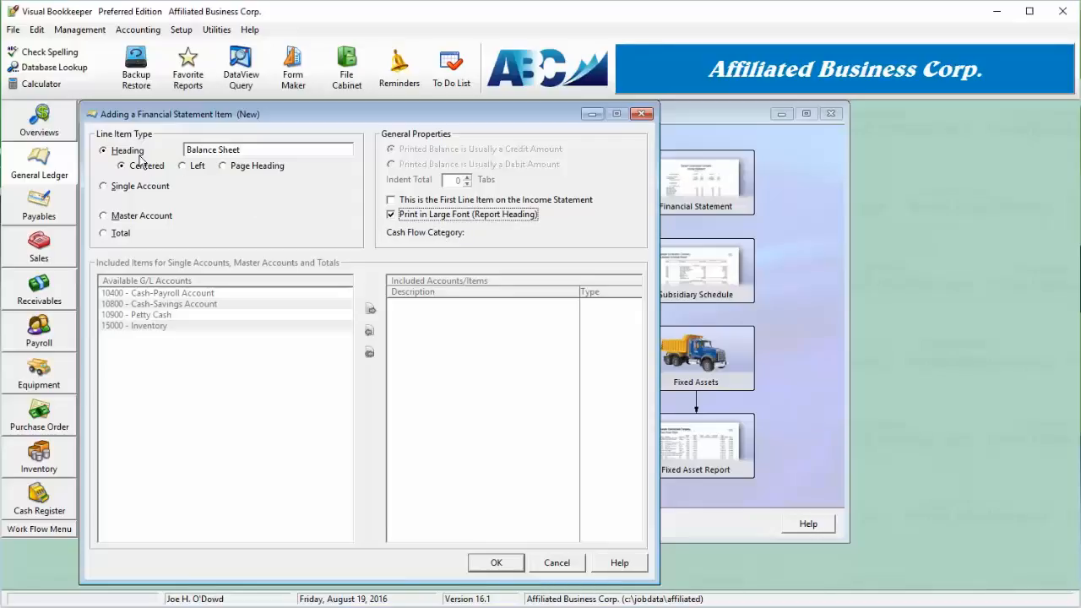
pyautogui.click(275, 149)
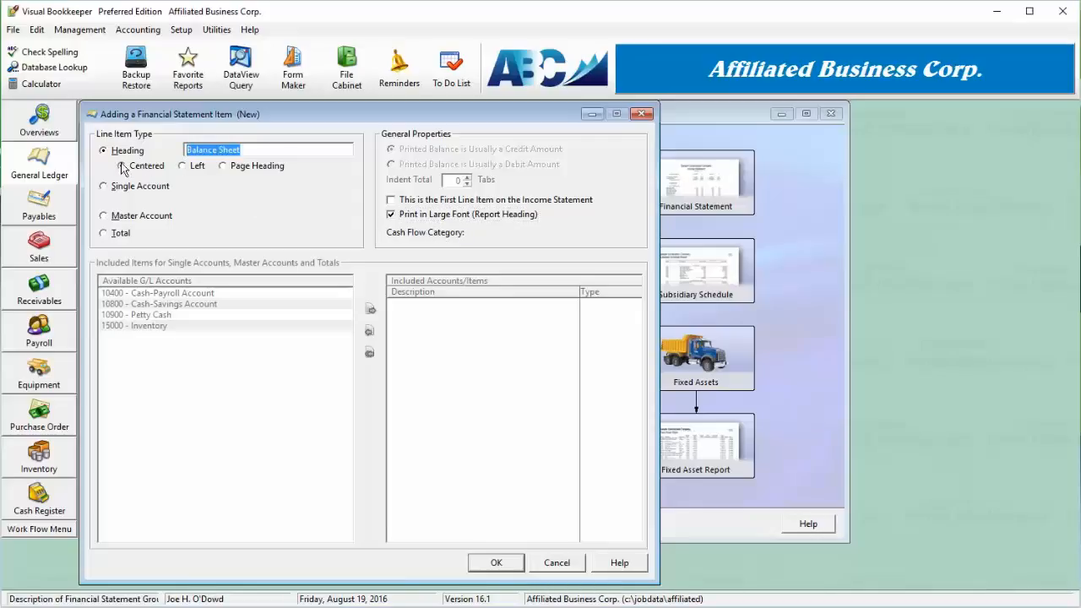
# Change the line item to a Single Account, include 15000 - Inventory and save the item
pyautogui.click(117, 187)
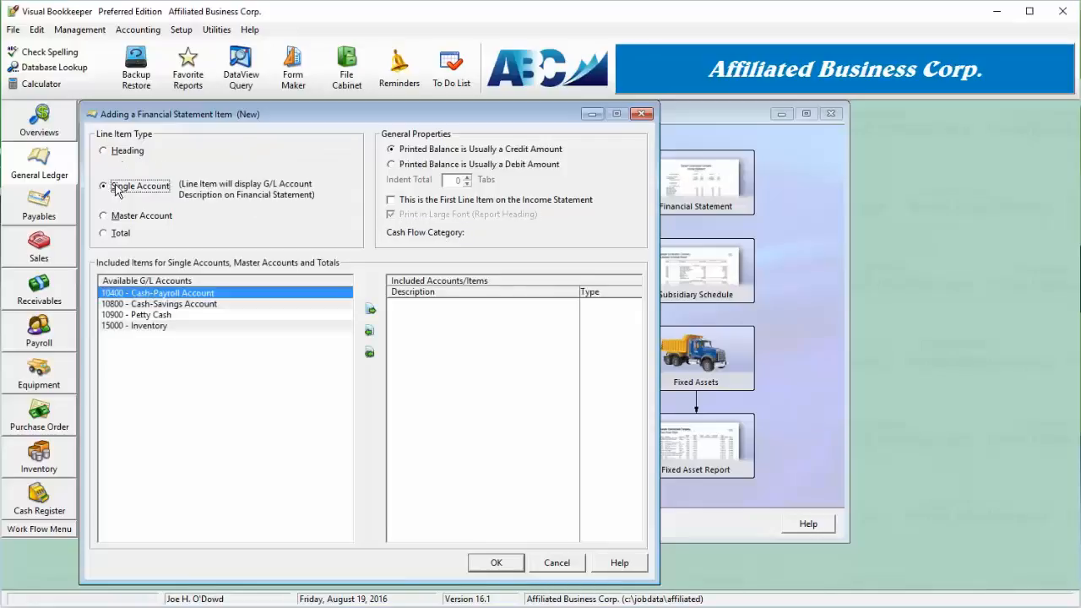
pyautogui.doubleClick(177, 326)
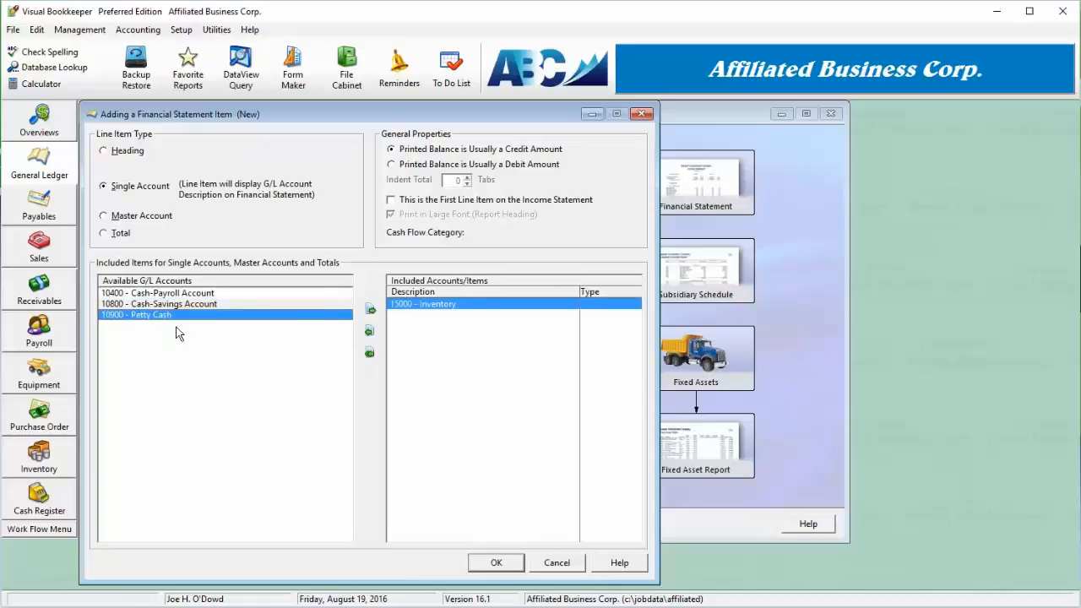
pyautogui.click(501, 564)
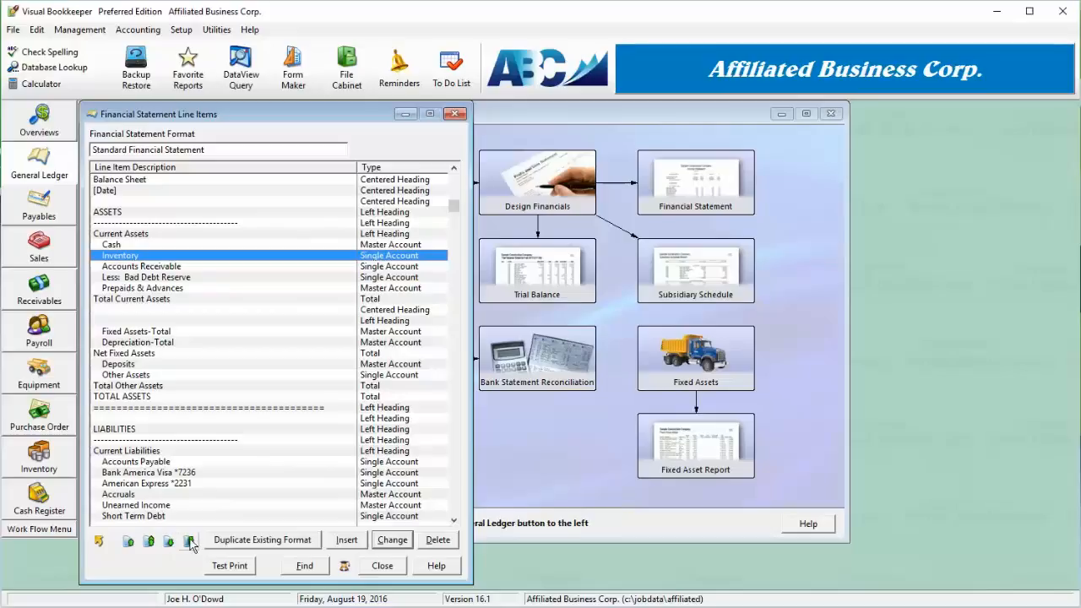
# Try moving the Inventory line item up above the Current Assets heading and back down below Cash
pyautogui.click(132, 545)
pyautogui.click(132, 545)
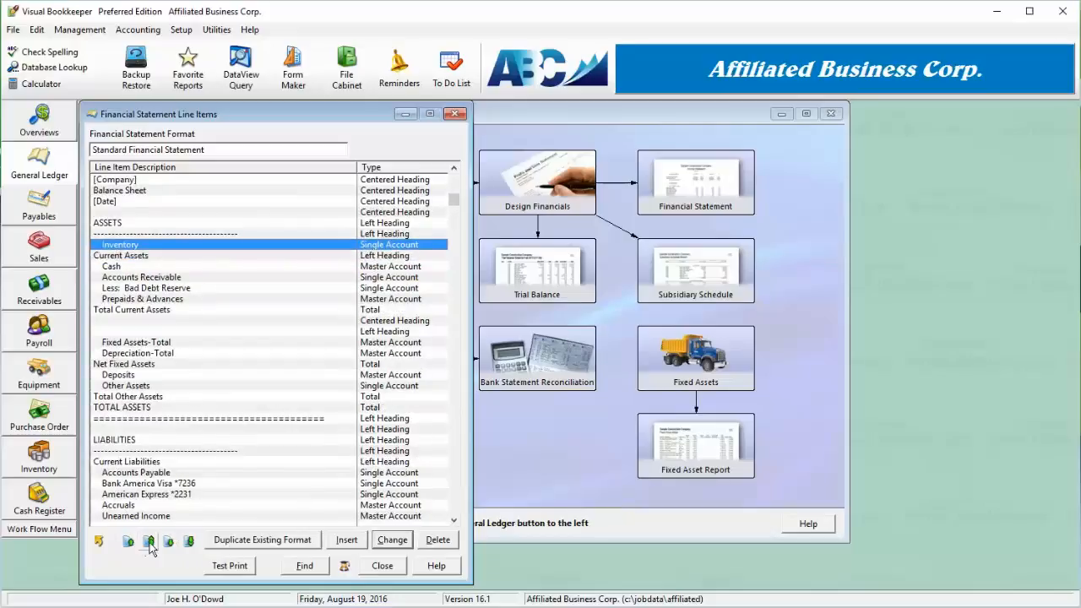
pyautogui.click(168, 543)
pyautogui.click(168, 543)
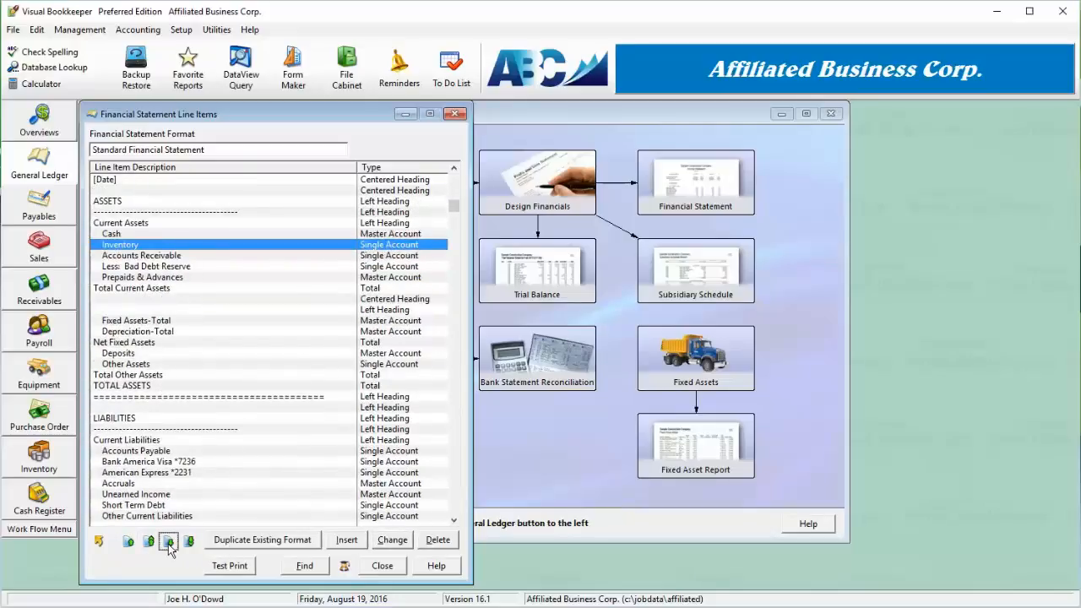
# Move the Inventory line item down to just below Prepaids & Advances, above Total Current Assets
pyautogui.click(169, 543)
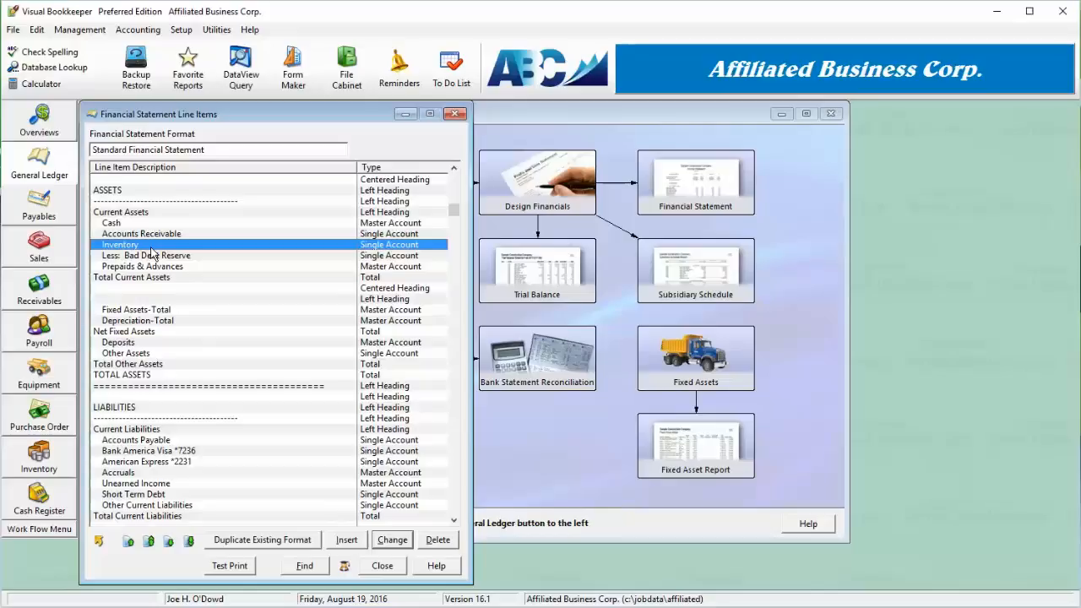
pyautogui.click(168, 542)
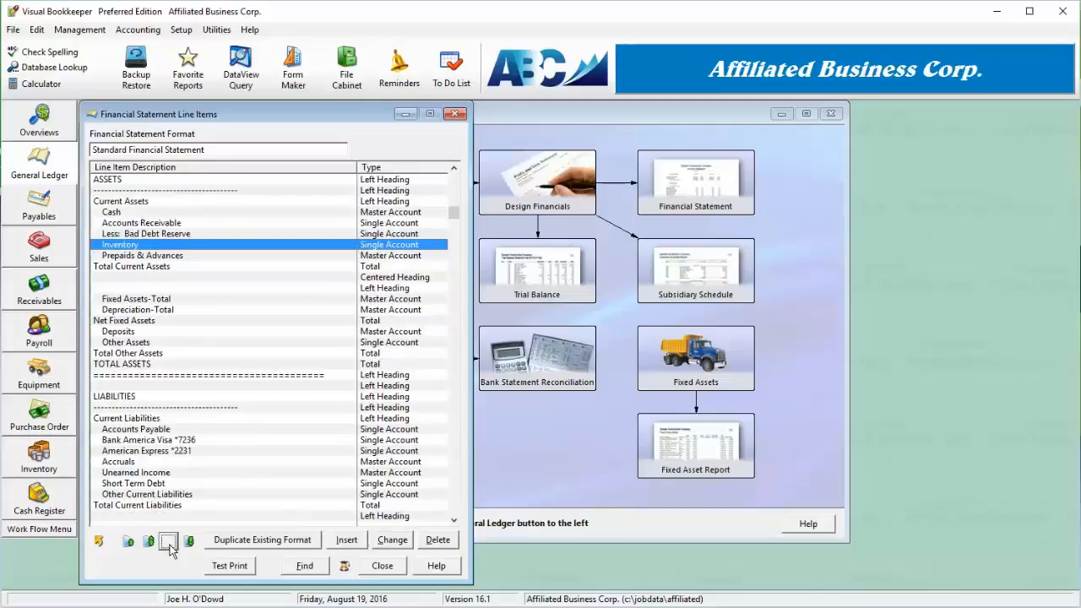
pyautogui.click(169, 542)
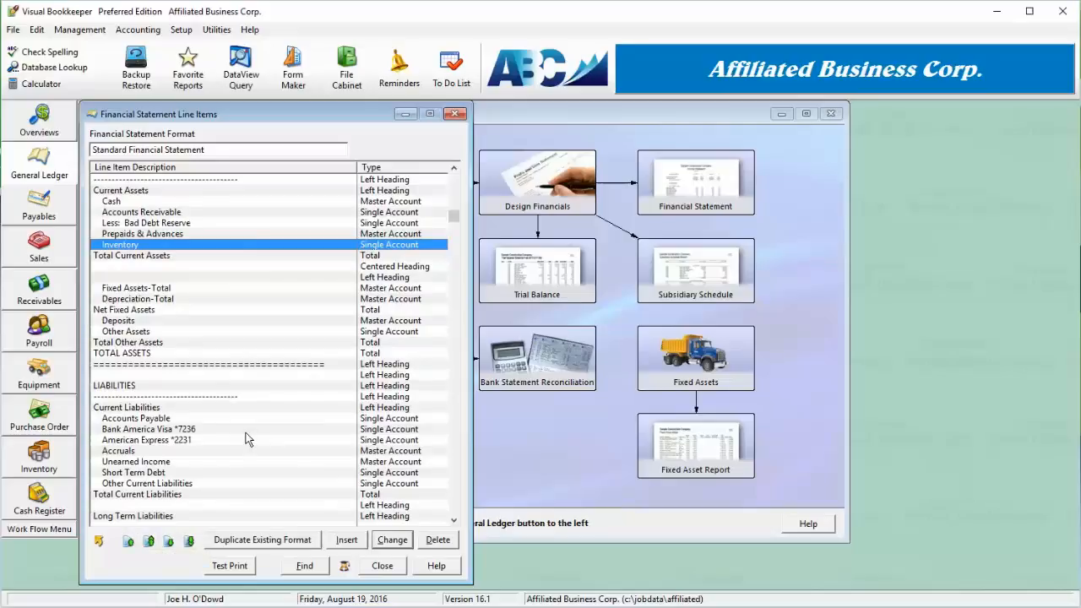
# View the financial statement reports available for a test print, and close the report list and the line items window
pyautogui.click(228, 567)
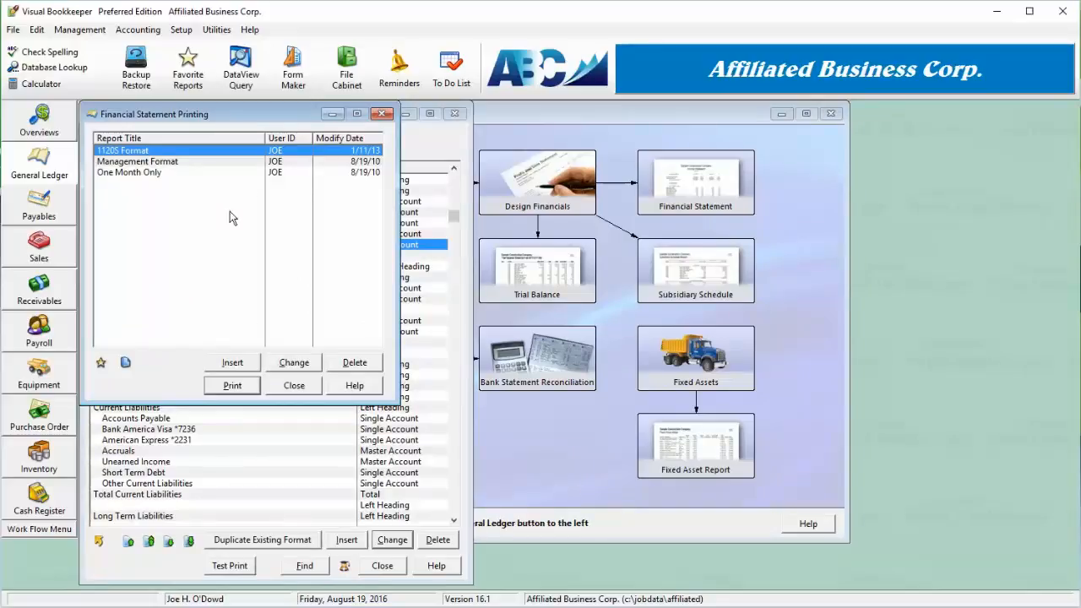
pyautogui.click(293, 386)
pyautogui.click(381, 565)
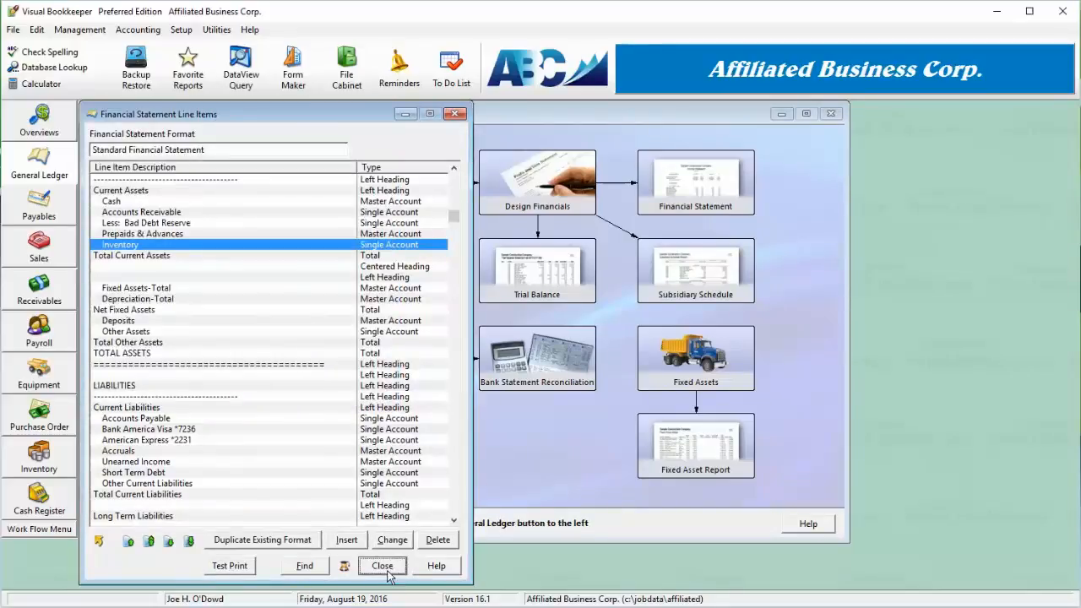